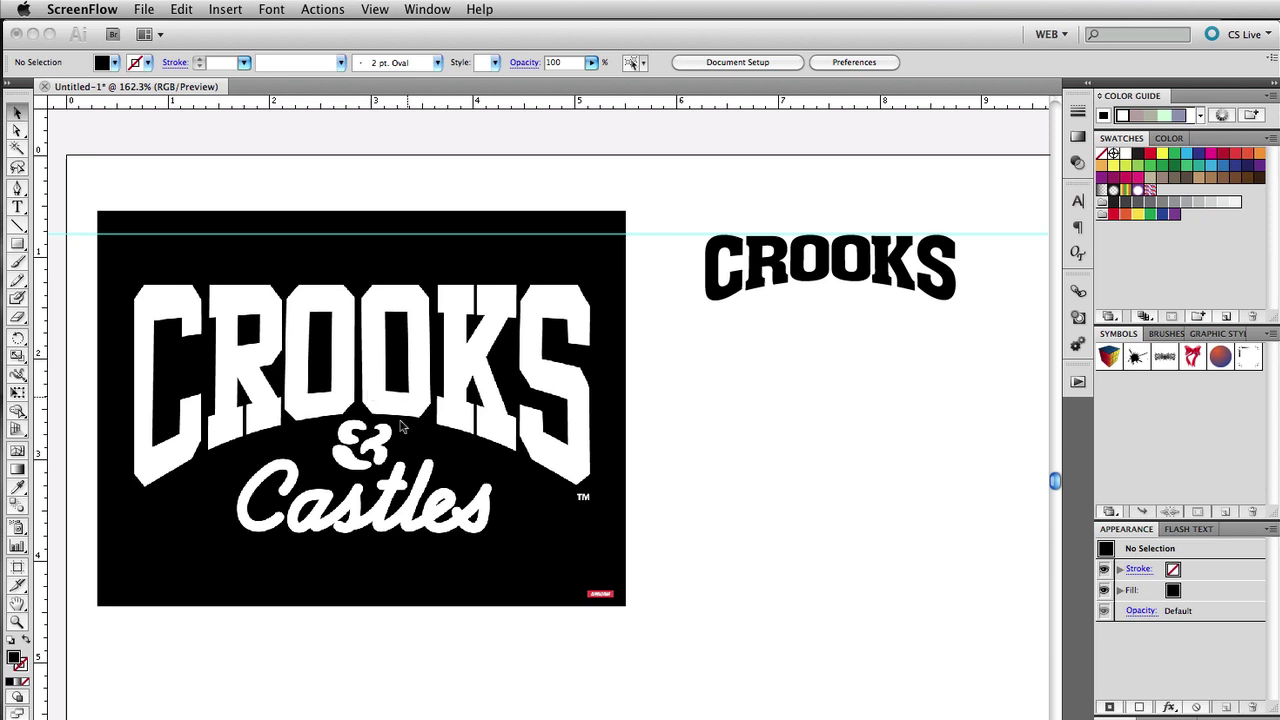
Cycle the app switcher from the Illustrator CROOKS document to Google Chrome.
{"action": "scroll", "coordinate": [395, 455], "scroll_direction": "down", "scroll_amount": 1}
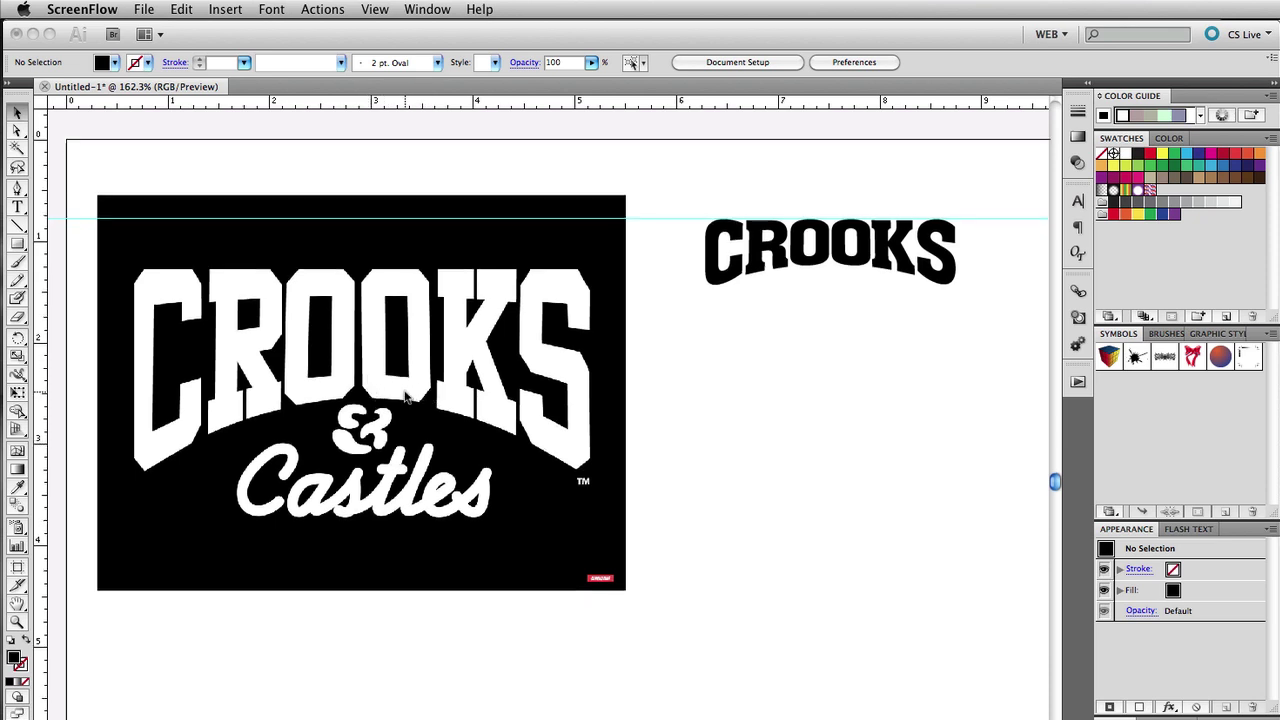
{"action": "key", "text": "cmd+Tab"}
{"action": "key", "text": "super+Tab"}
{"action": "key", "text": "super+Tab"}
{"action": "key", "text": "super+Tab"}
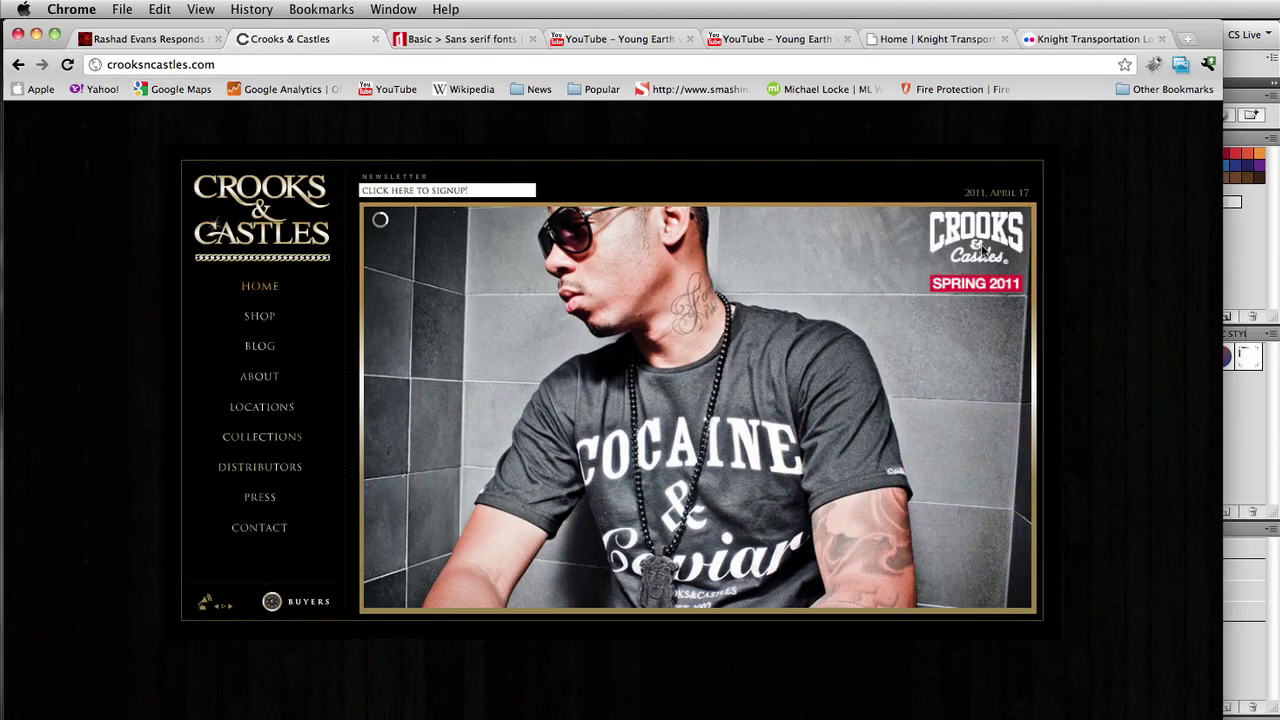
Switch from the Crooks & Castles site in Chrome back to Illustrator.
{"action": "key", "text": "super+Tab"}
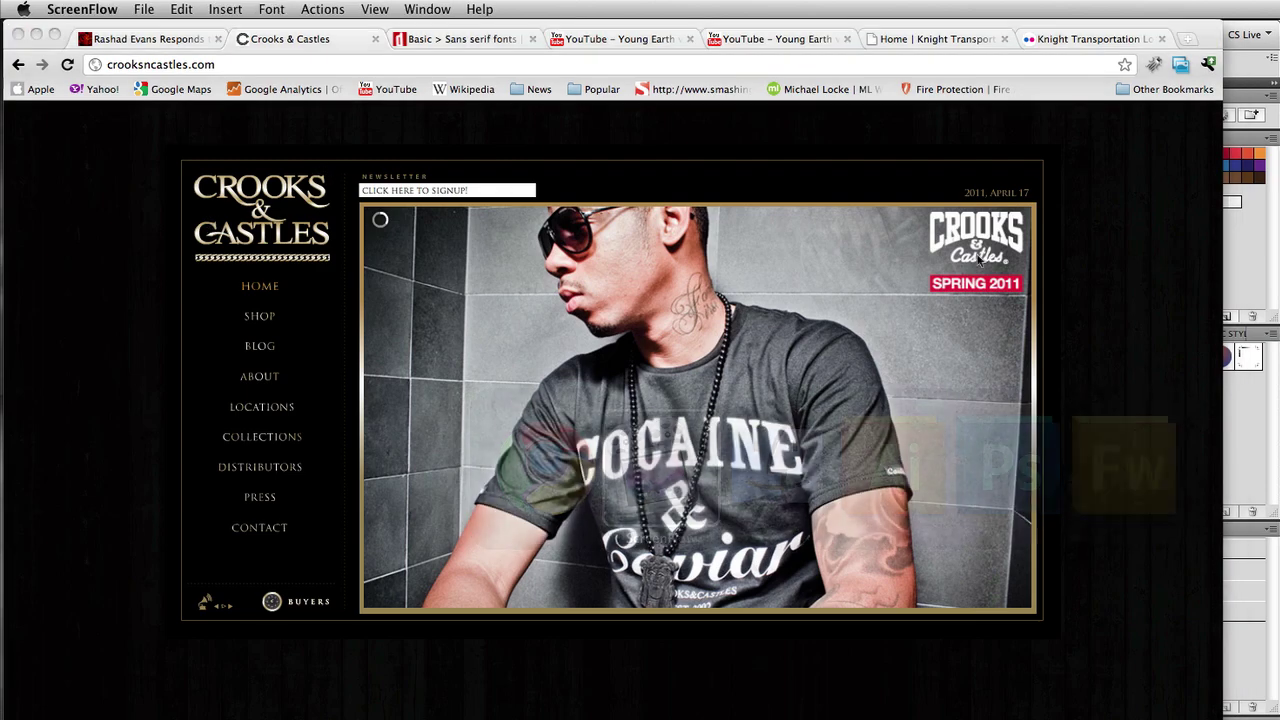
{"action": "key", "text": "super+Tab"}
{"action": "key", "text": "super+Tab"}
{"action": "key", "text": "super+Tab"}
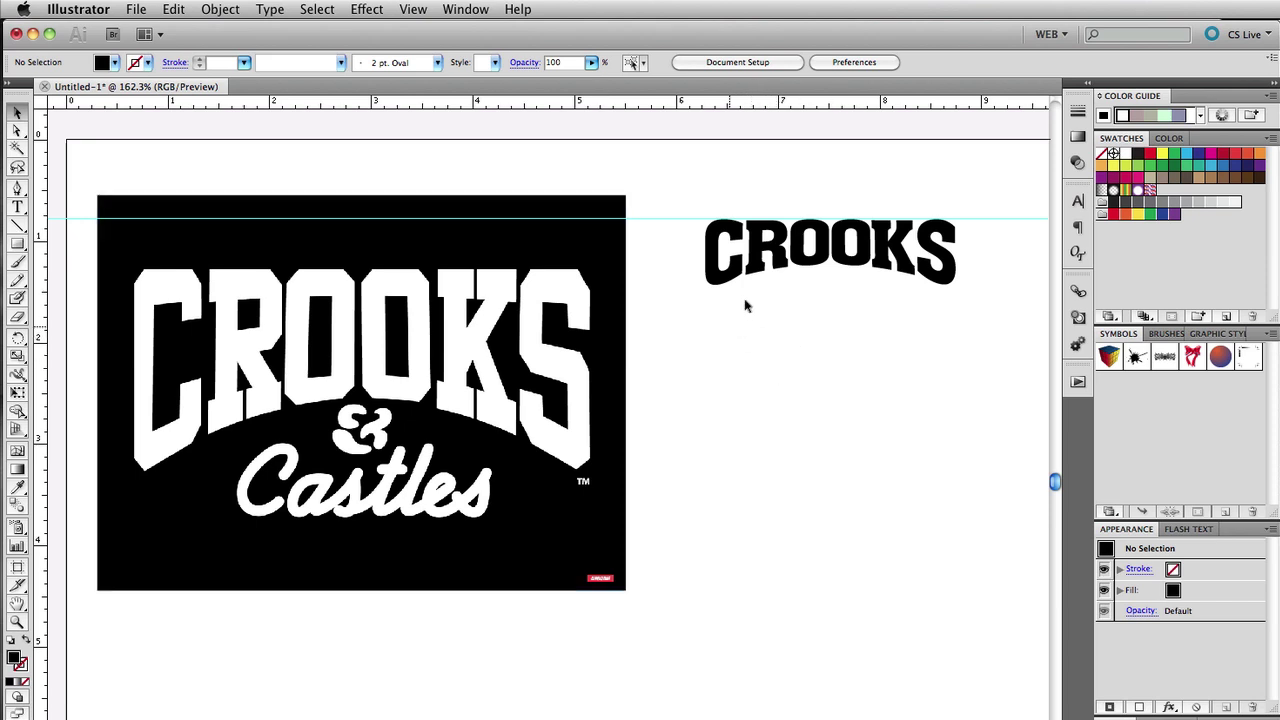
Clear any selection on the canvas and pick the Type tool.
{"action": "left_click", "coordinate": [757, 252]}
{"action": "left_click", "coordinate": [700, 252]}
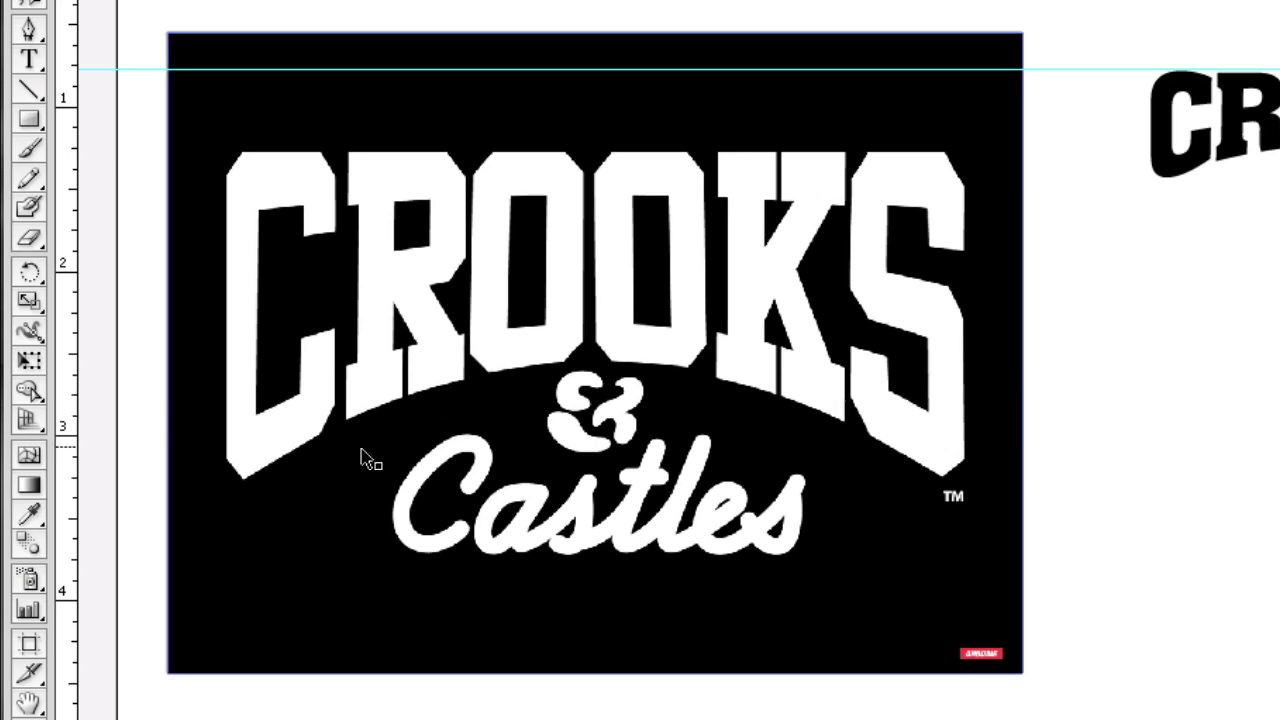
{"action": "left_click", "coordinate": [1063, 318]}
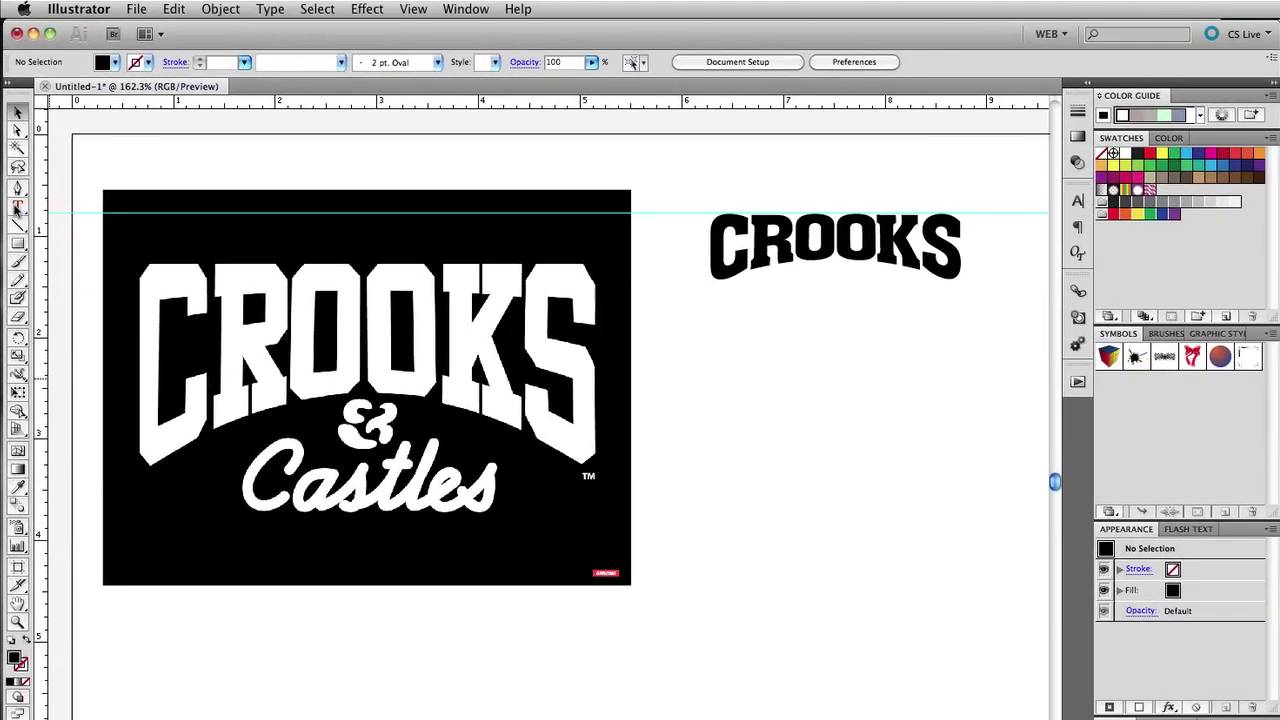
{"action": "left_click", "coordinate": [18, 205]}
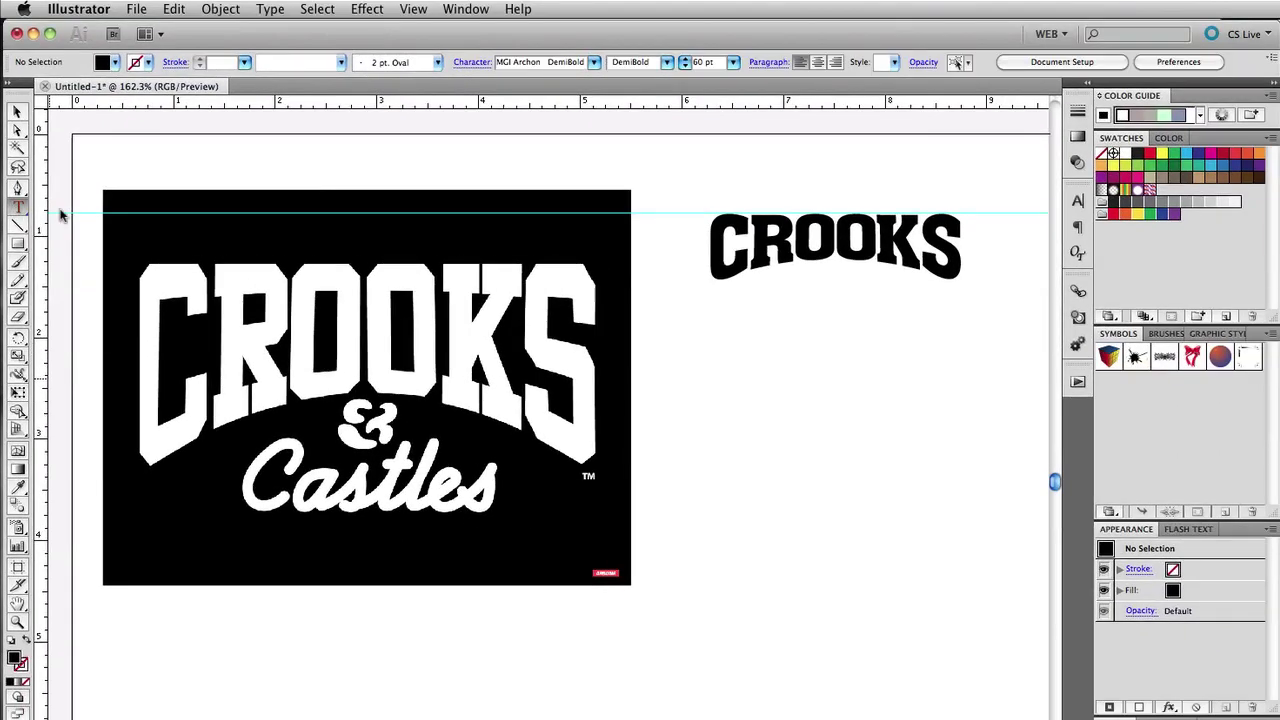
Type a second CROOKS line and move it below the arched word.
{"action": "left_click", "coordinate": [690, 368]}
{"action": "type", "text": "C"}
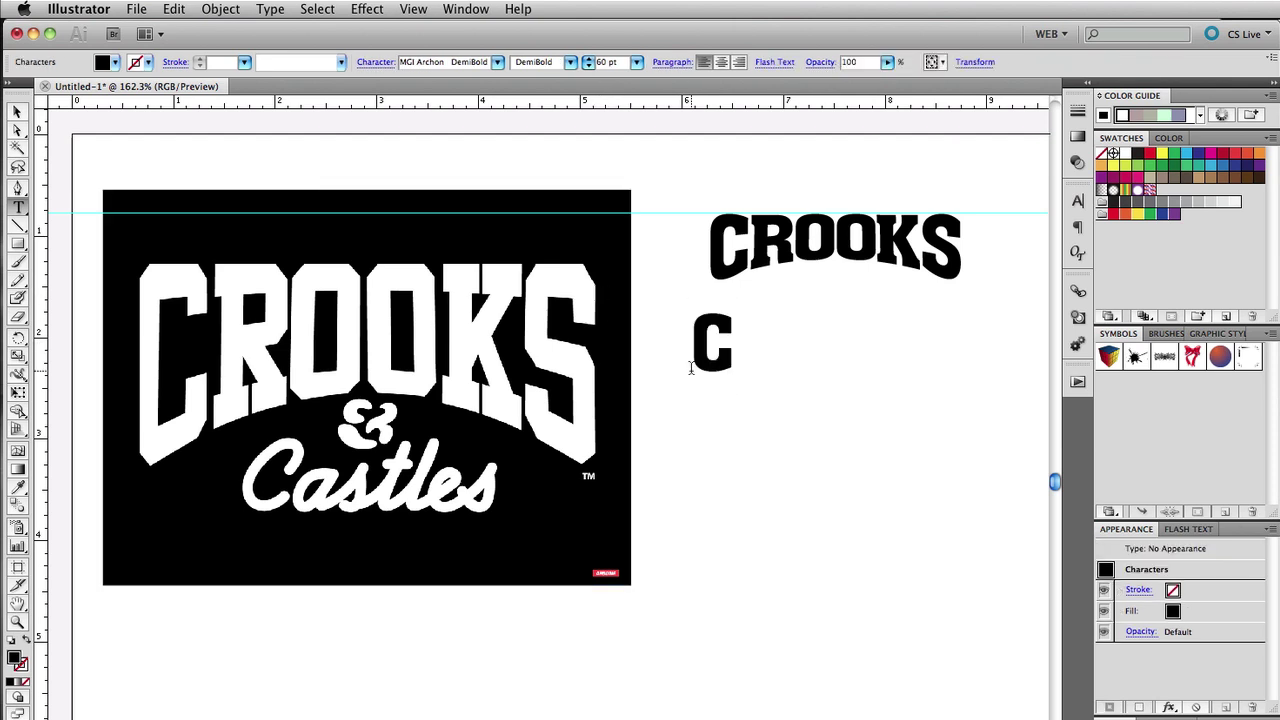
{"action": "type", "text": "ROOKS"}
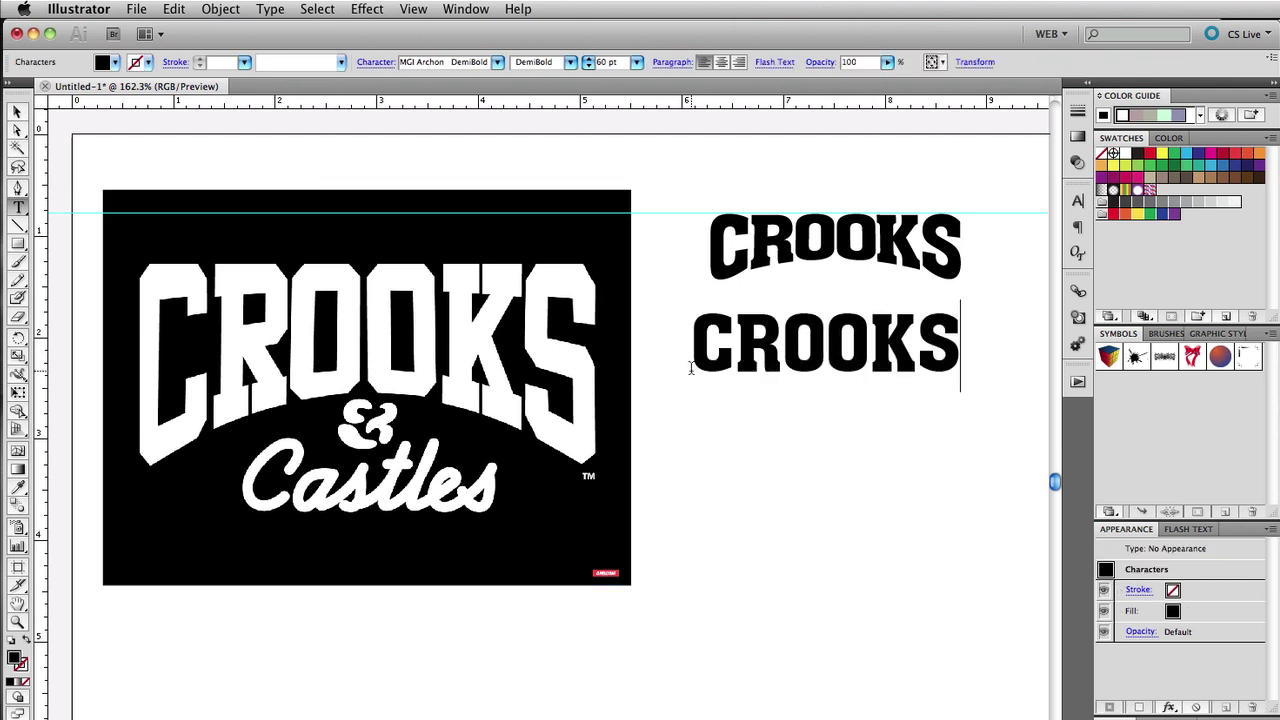
{"action": "left_click", "coordinate": [17, 112]}
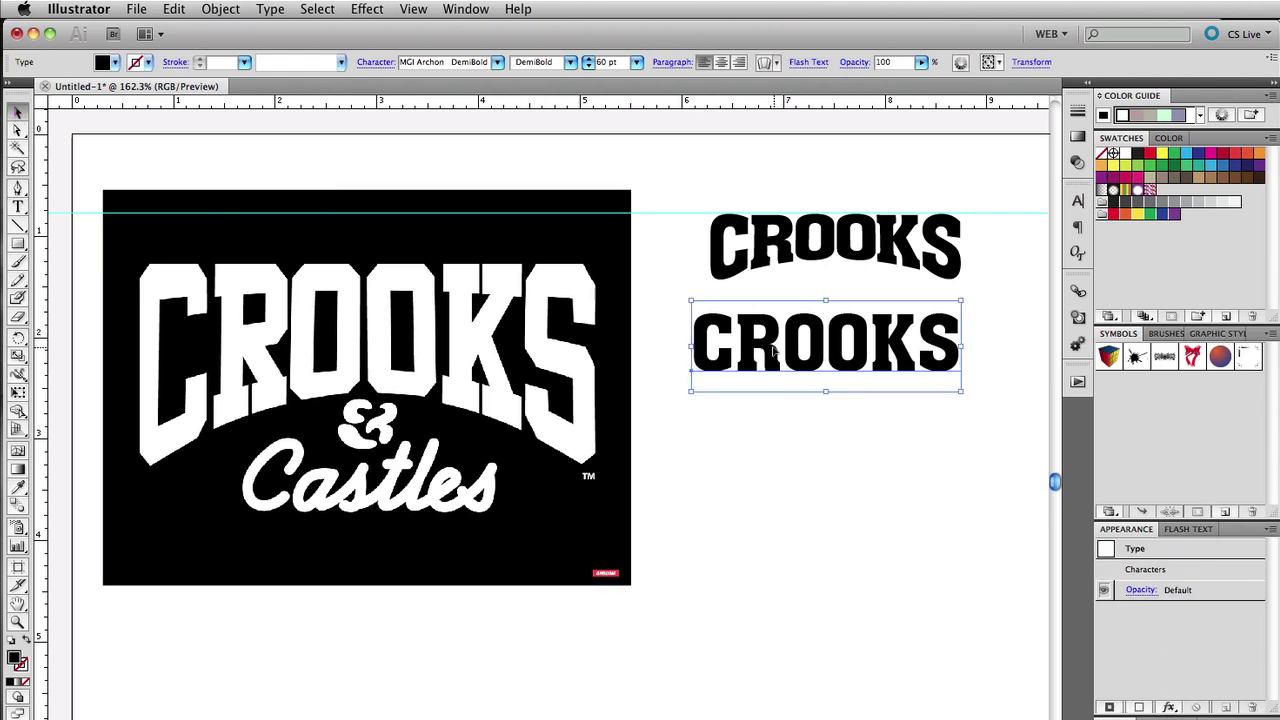
{"action": "left_click_drag", "start_coordinate": [773, 350], "coordinate": [775, 401]}
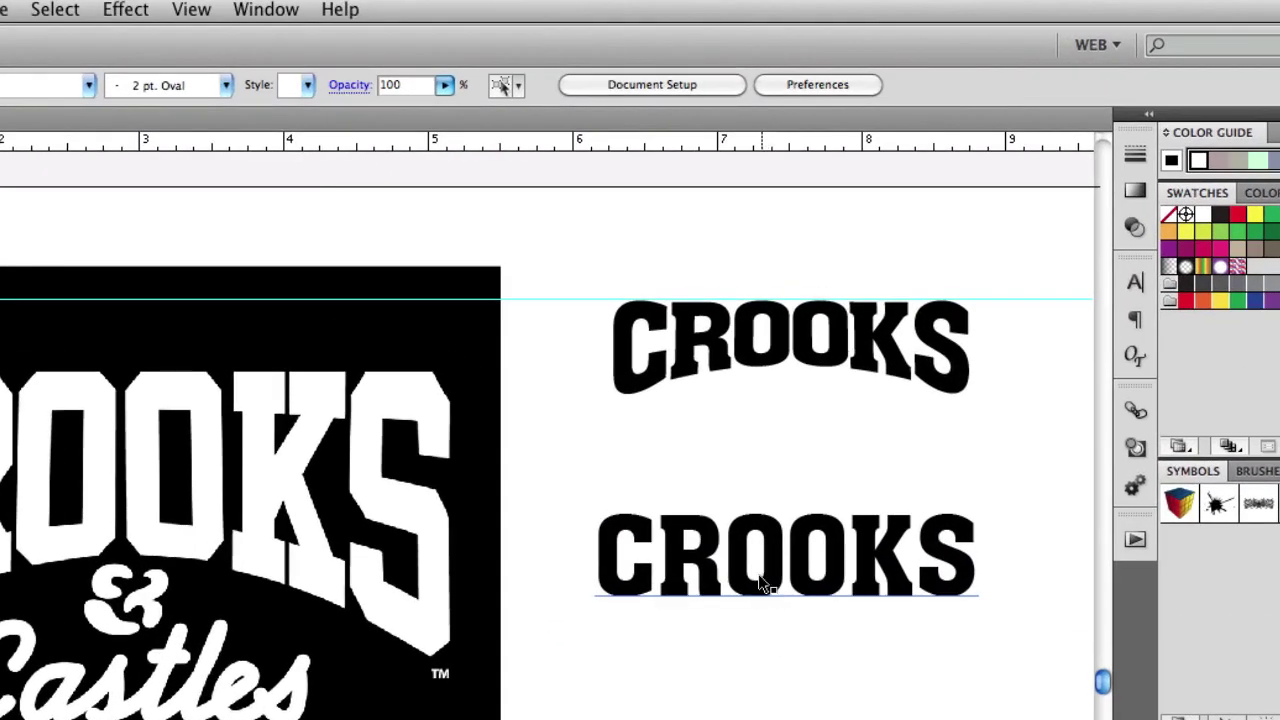
{"action": "left_click", "coordinate": [772, 546]}
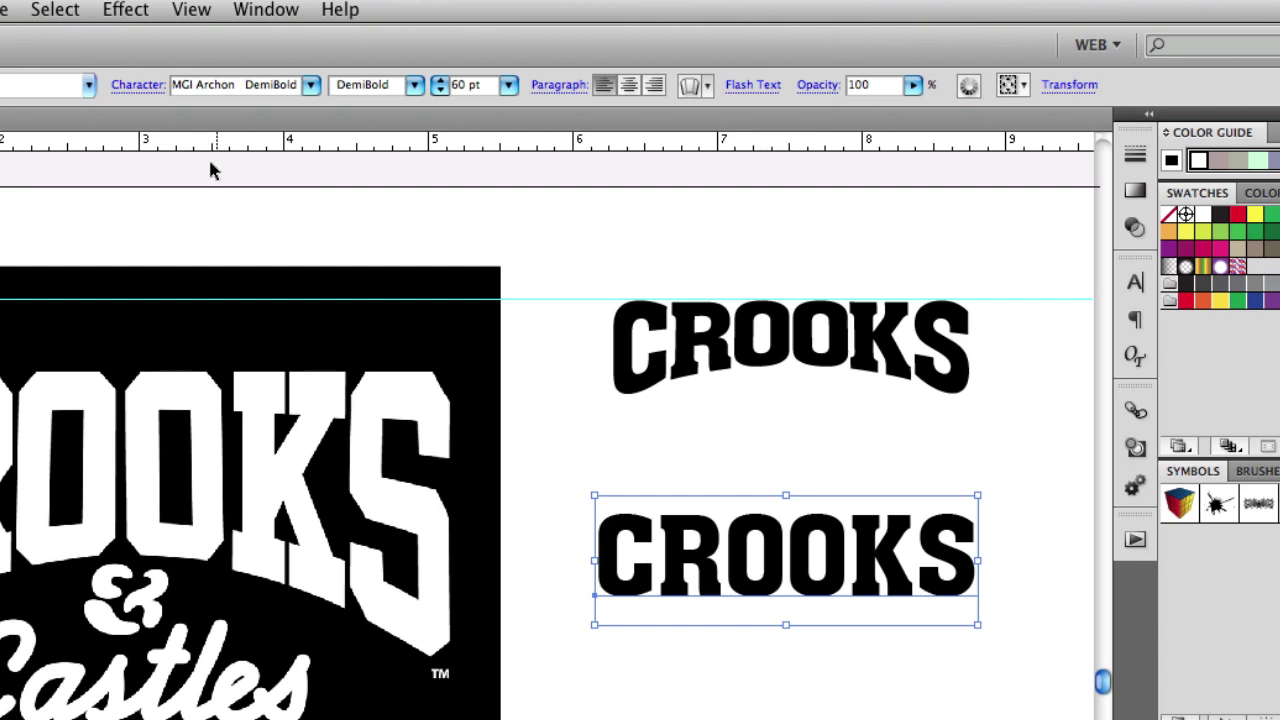
Preview an Arc Lower warp on the new CROOKS line, adjusting Bend to about -25%.
{"action": "left_click", "coordinate": [136, 17]}
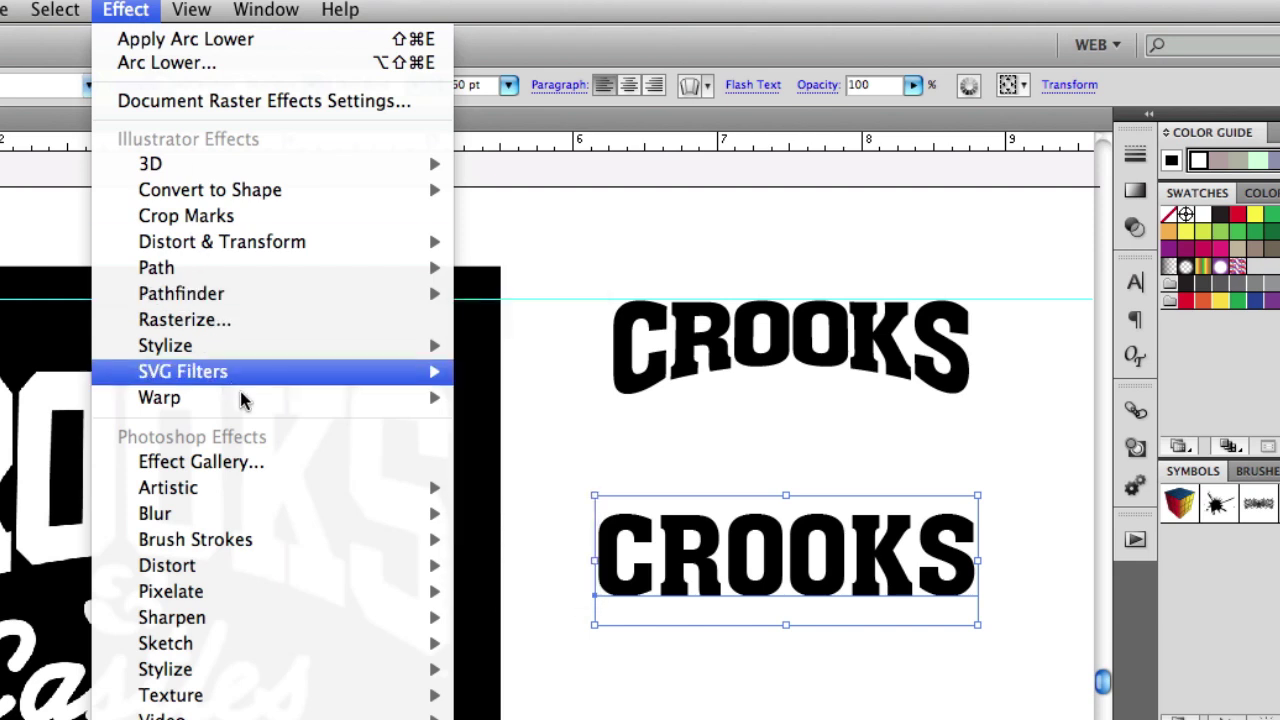
{"action": "mouse_move", "coordinate": [212, 400]}
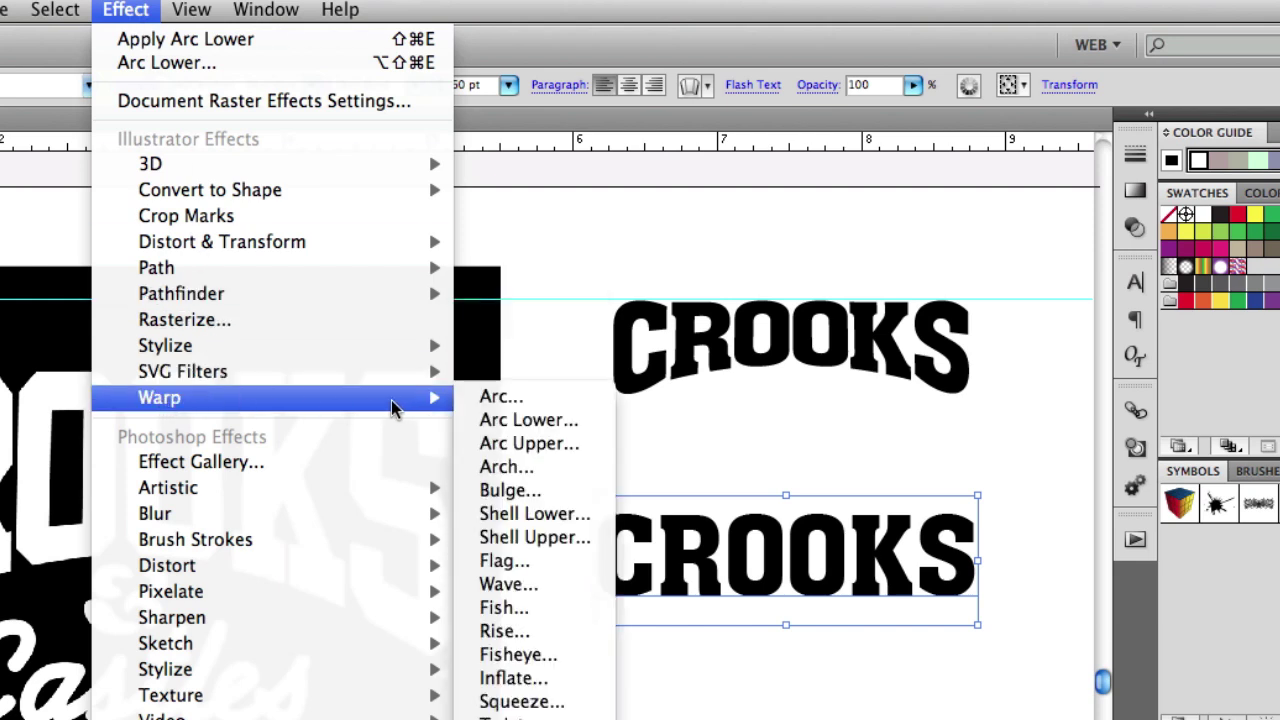
{"action": "left_click", "coordinate": [525, 430]}
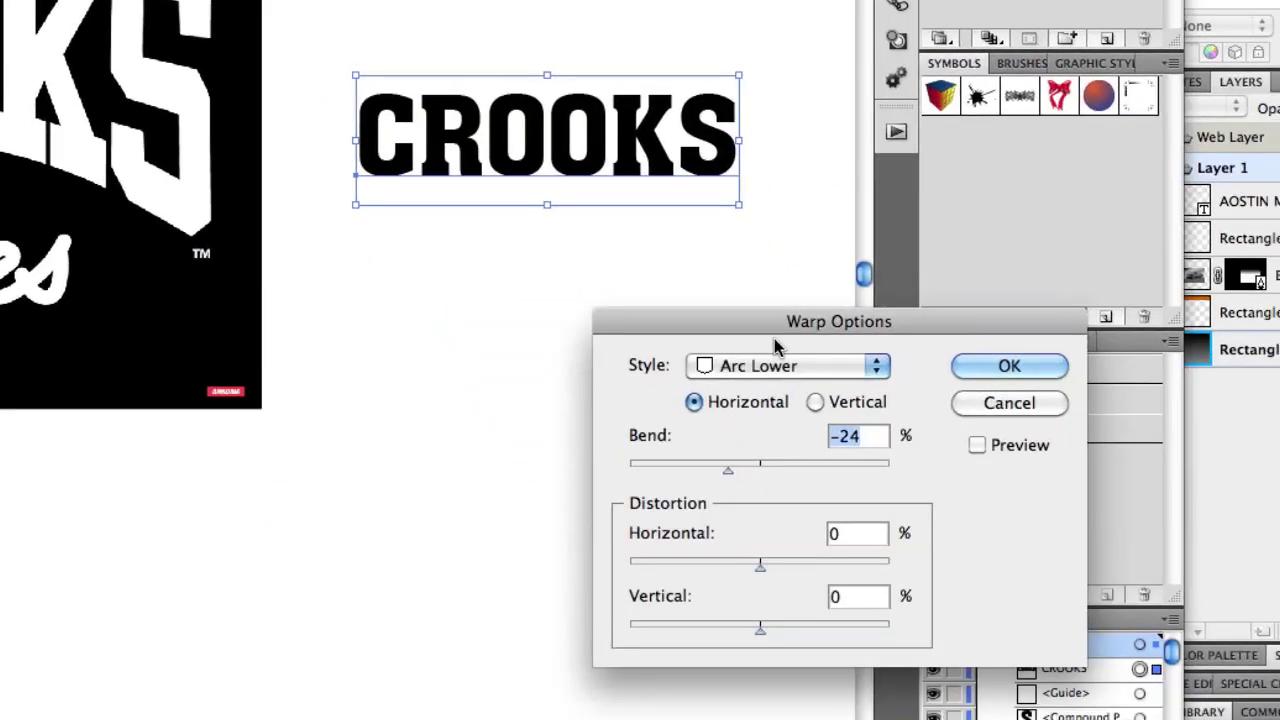
{"action": "left_click_drag", "start_coordinate": [775, 340], "coordinate": [534, 338]}
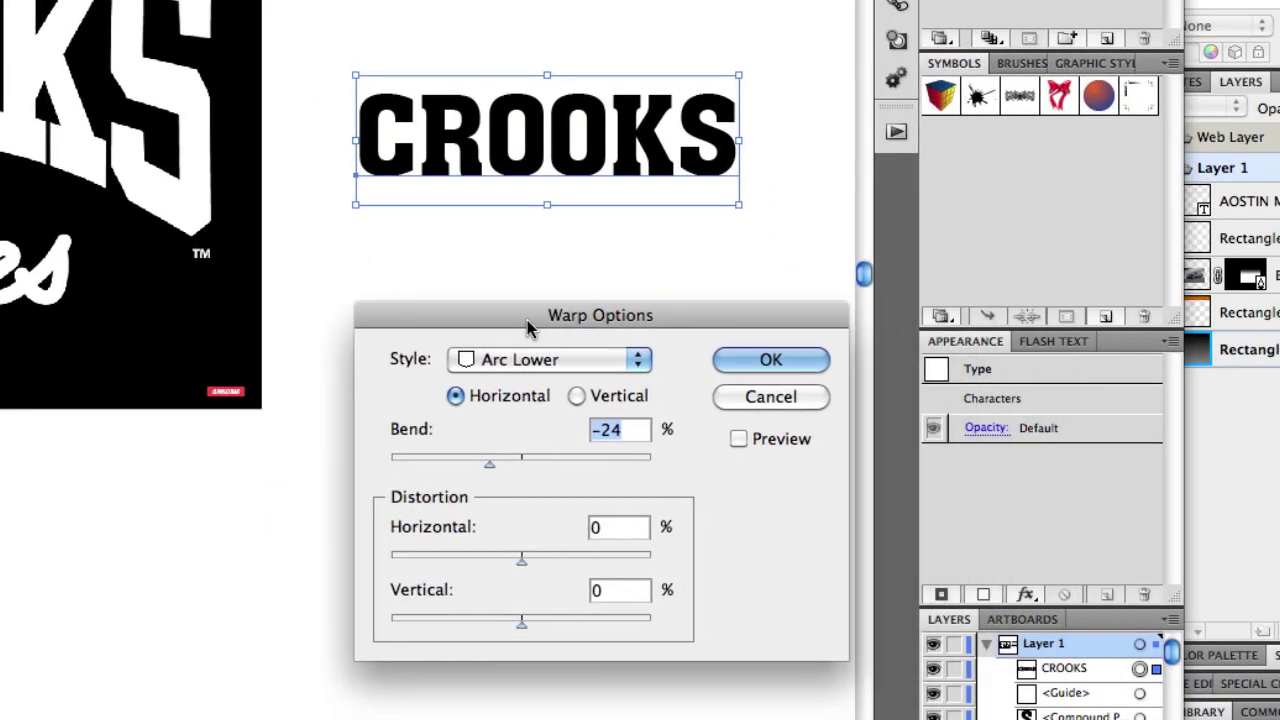
{"action": "left_click", "coordinate": [737, 440]}
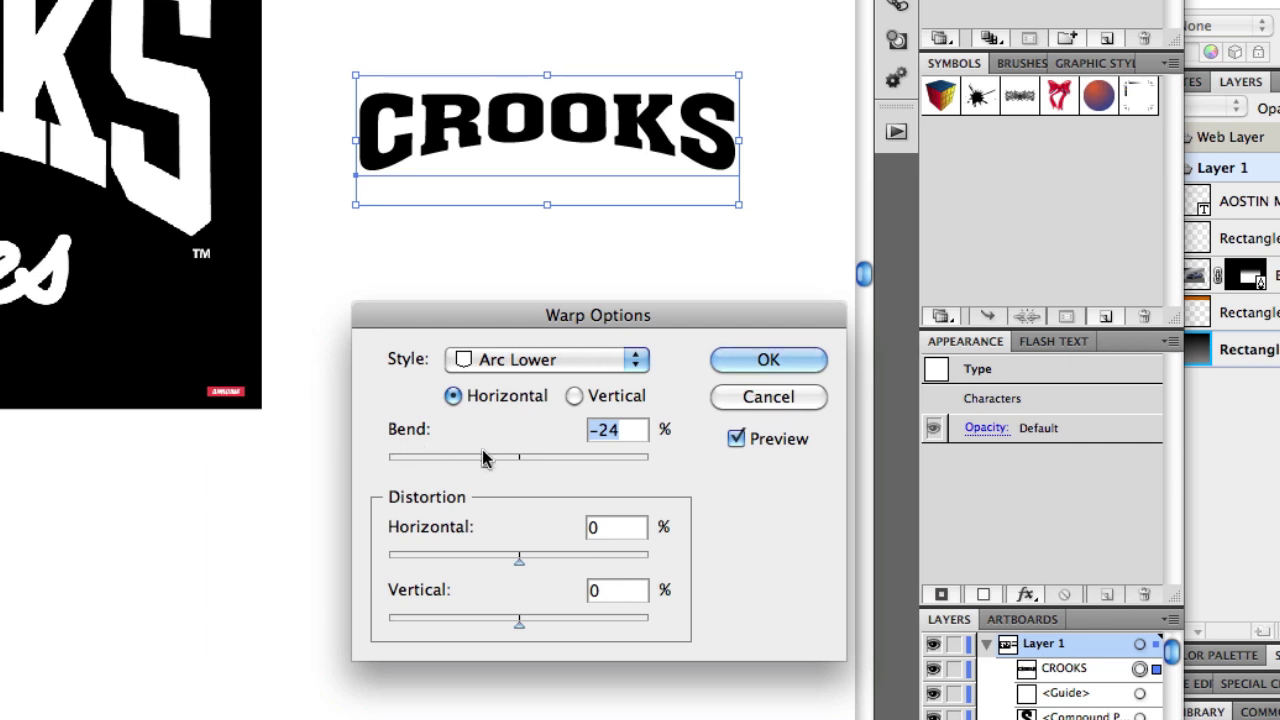
{"action": "left_click_drag", "start_coordinate": [490, 466], "coordinate": [585, 473]}
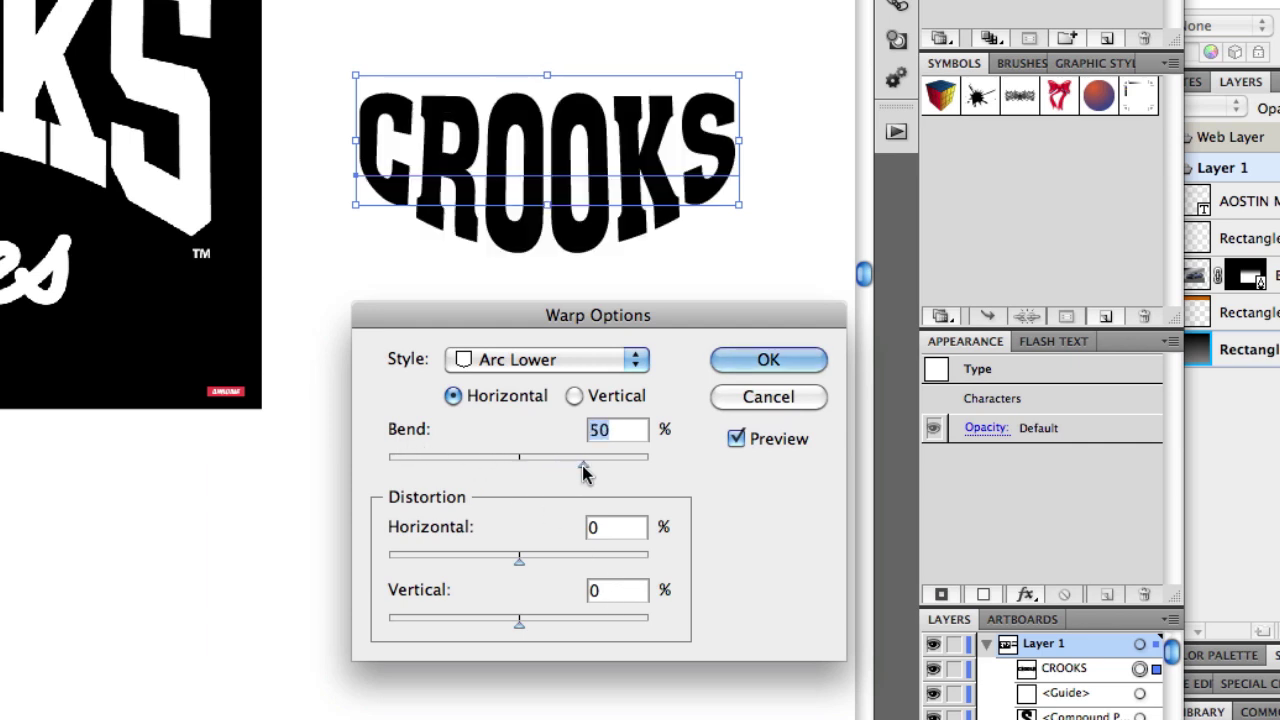
{"action": "left_click_drag", "start_coordinate": [585, 473], "coordinate": [491, 473]}
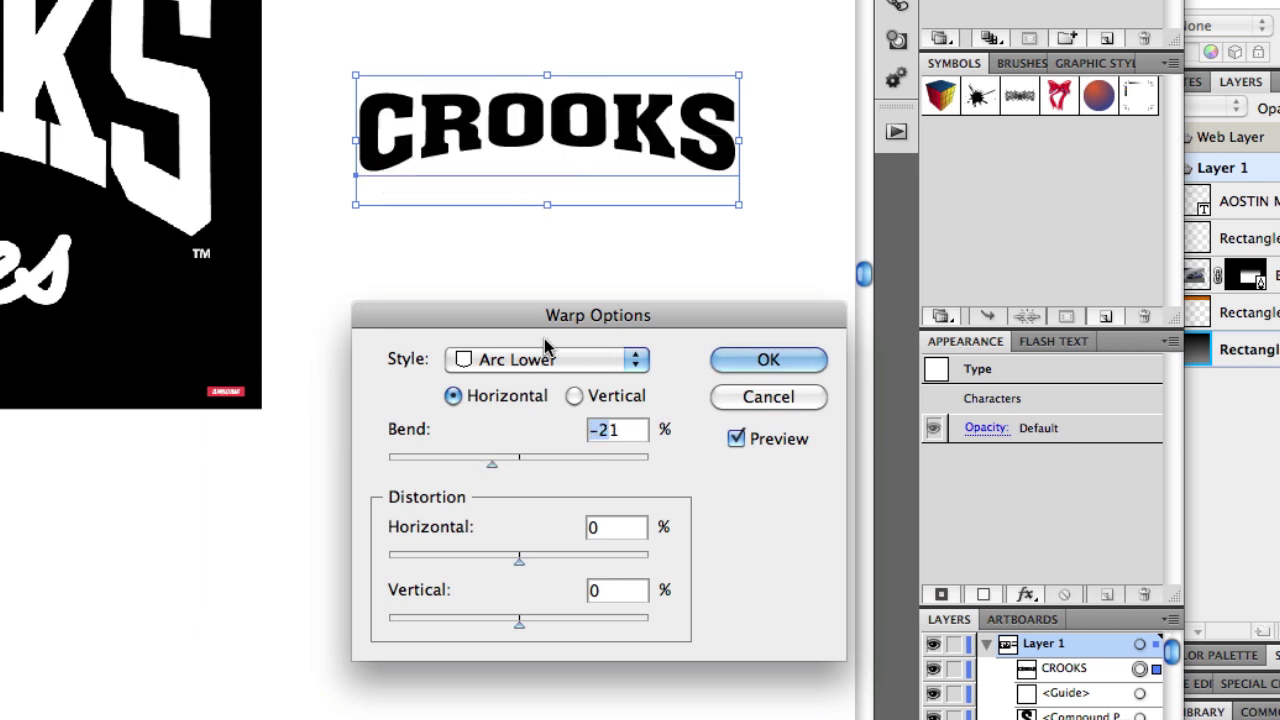
{"action": "left_click_drag", "start_coordinate": [544, 313], "coordinate": [519, 308]}
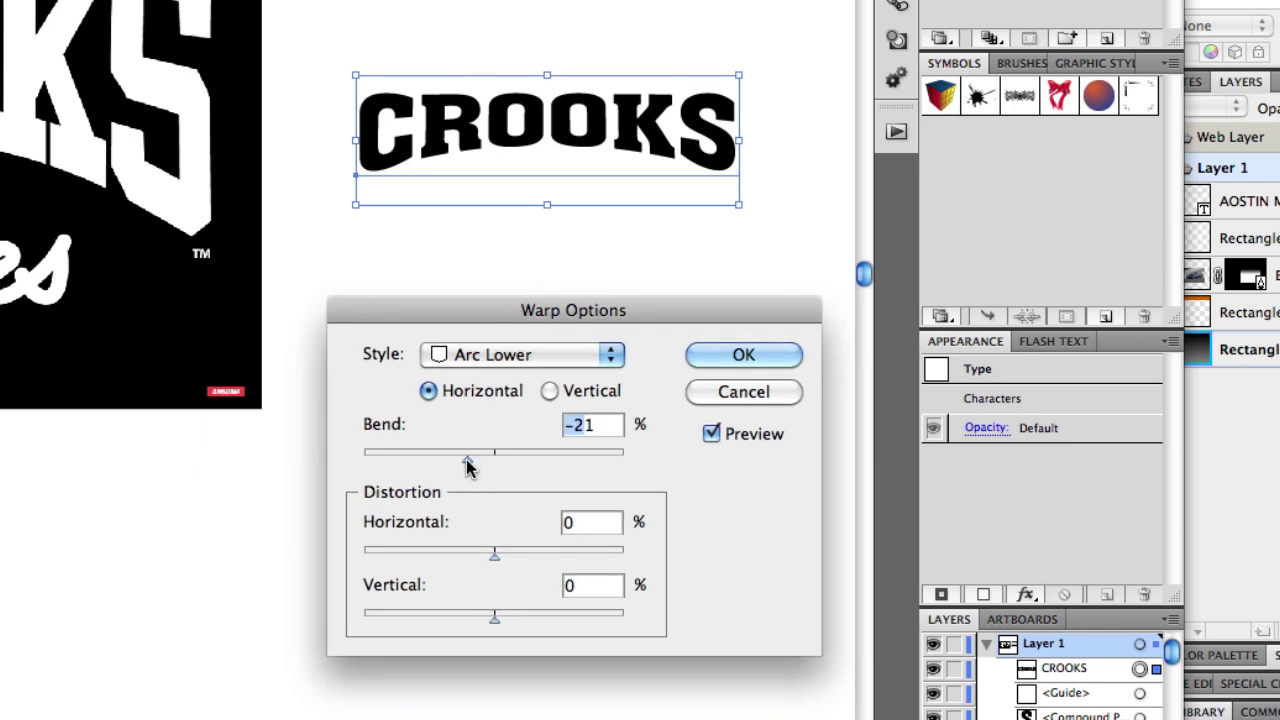
{"action": "left_click_drag", "start_coordinate": [470, 466], "coordinate": [461, 467]}
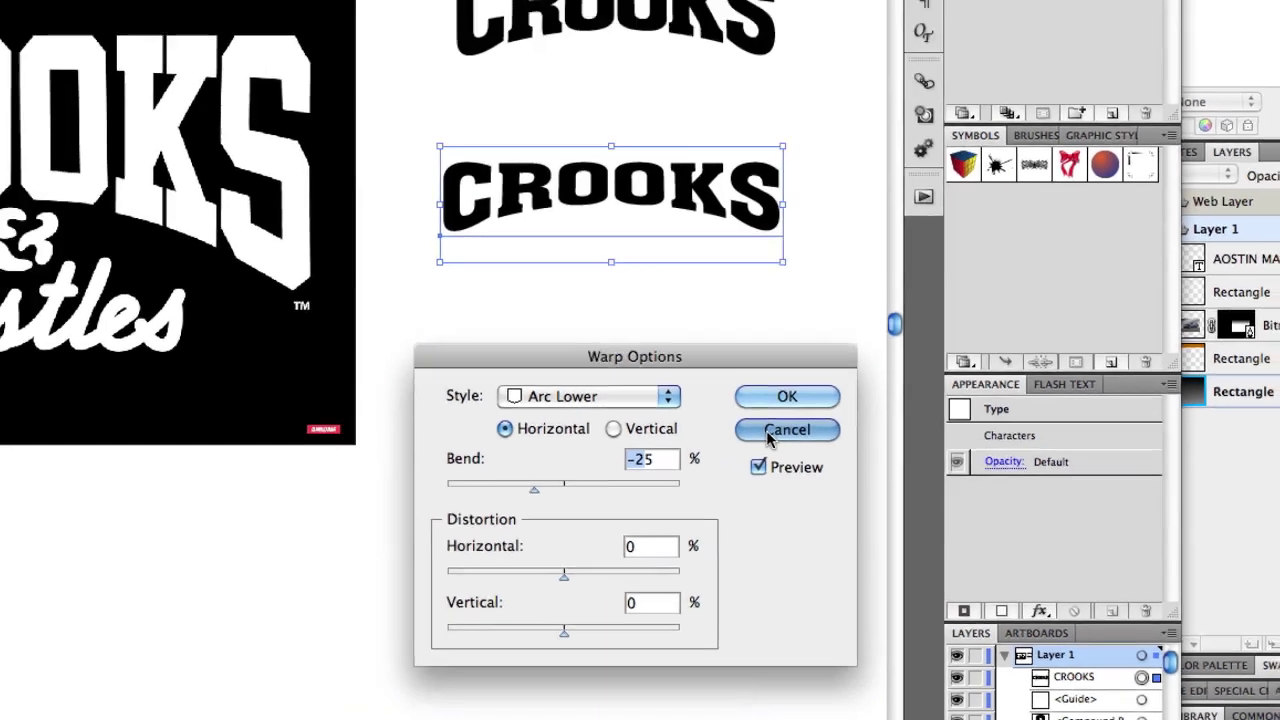
Cancel the warp, stretch the new CROOKS text taller and nudge it up slightly.
{"action": "left_click", "coordinate": [718, 393]}
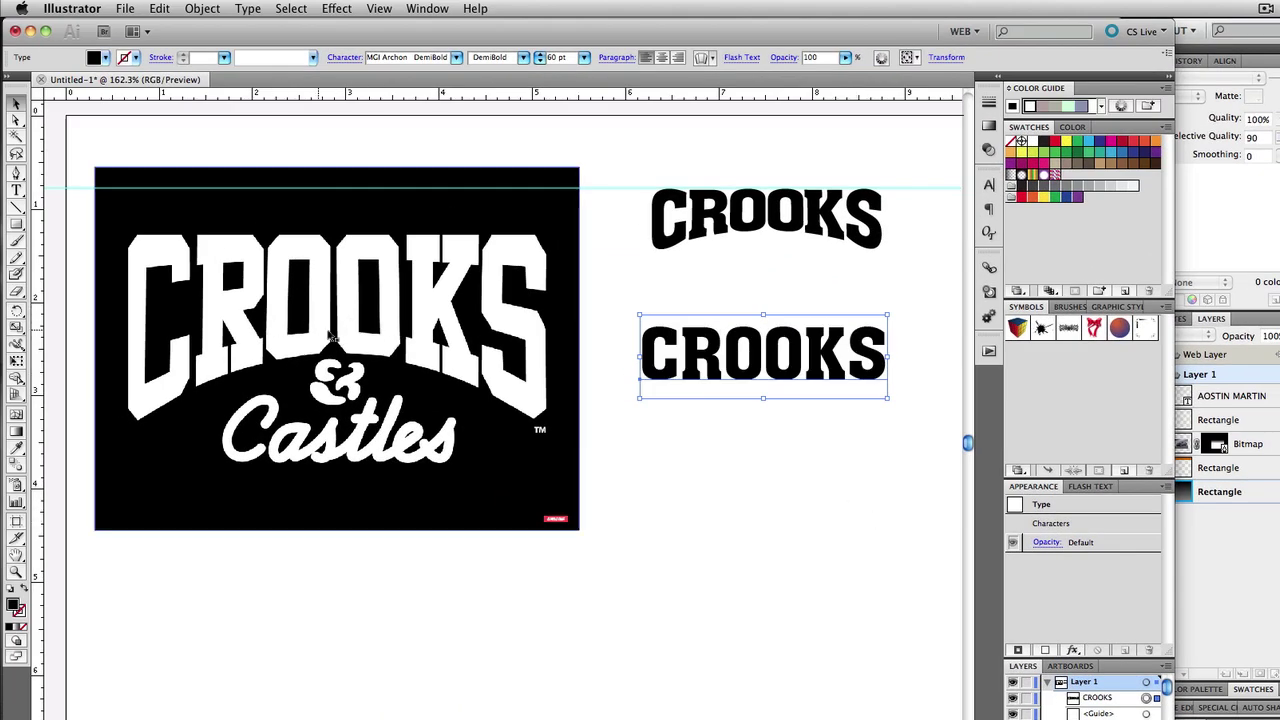
{"action": "left_click_drag", "start_coordinate": [762, 400], "coordinate": [762, 443]}
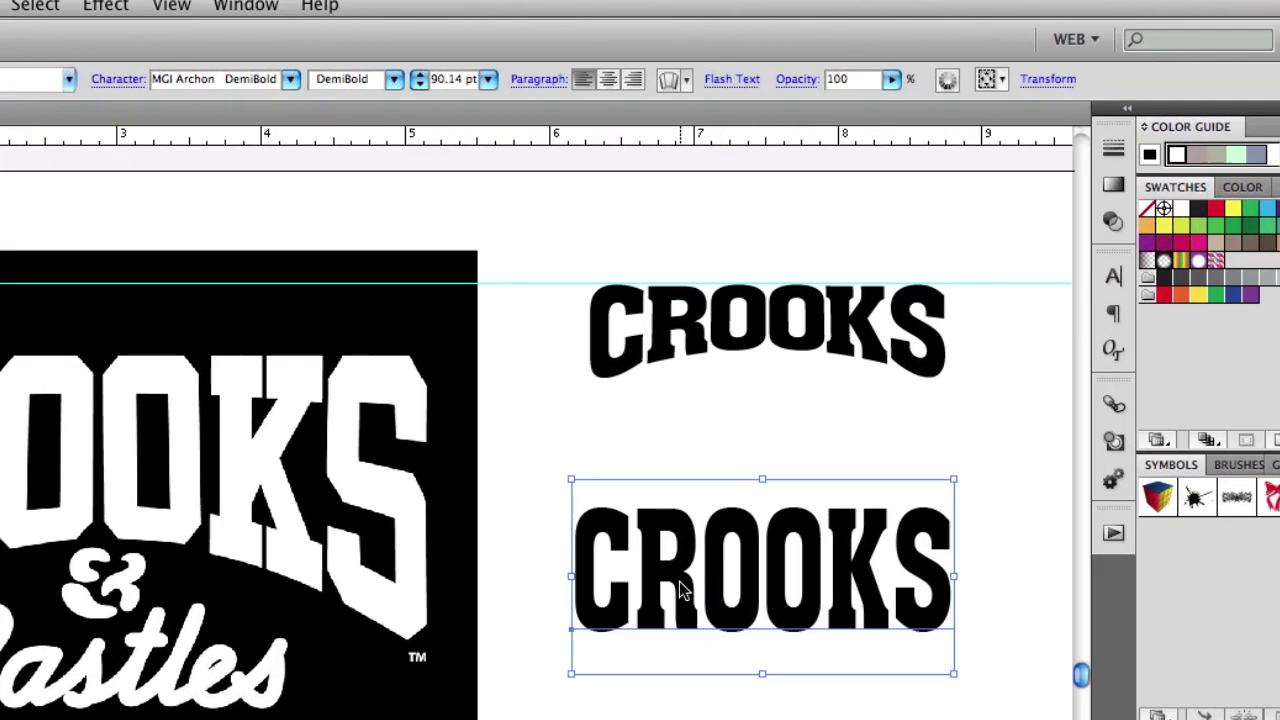
{"action": "left_click_drag", "start_coordinate": [711, 394], "coordinate": [711, 385]}
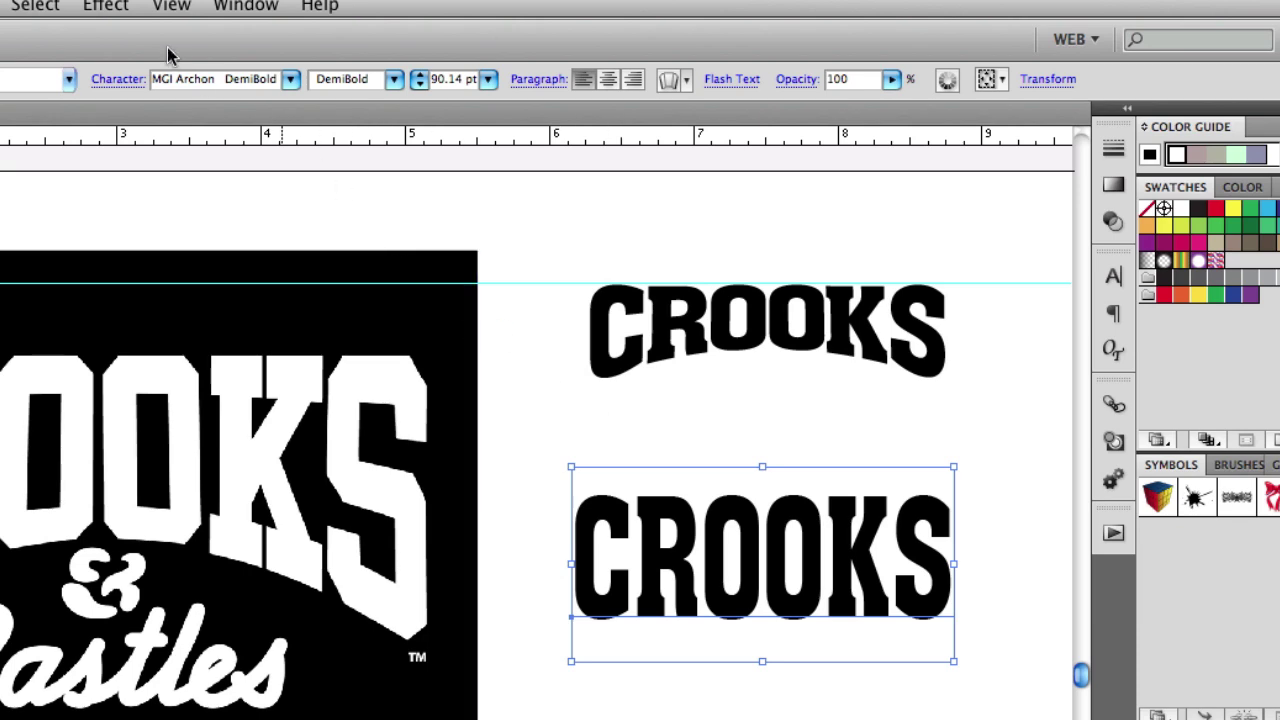
Apply an Arc Lower warp with -26% bend to the new CROOKS text.
{"action": "left_click", "coordinate": [108, 7]}
{"action": "mouse_move", "coordinate": [271, 390]}
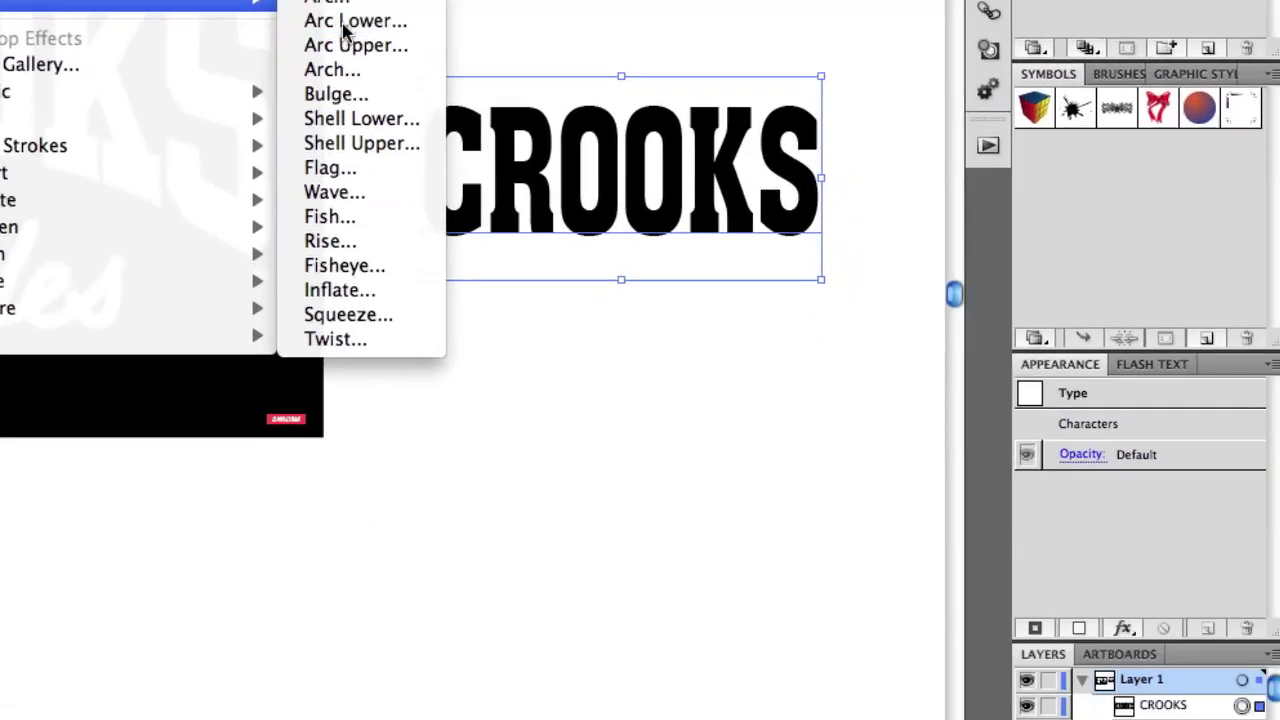
{"action": "left_click", "coordinate": [497, 413]}
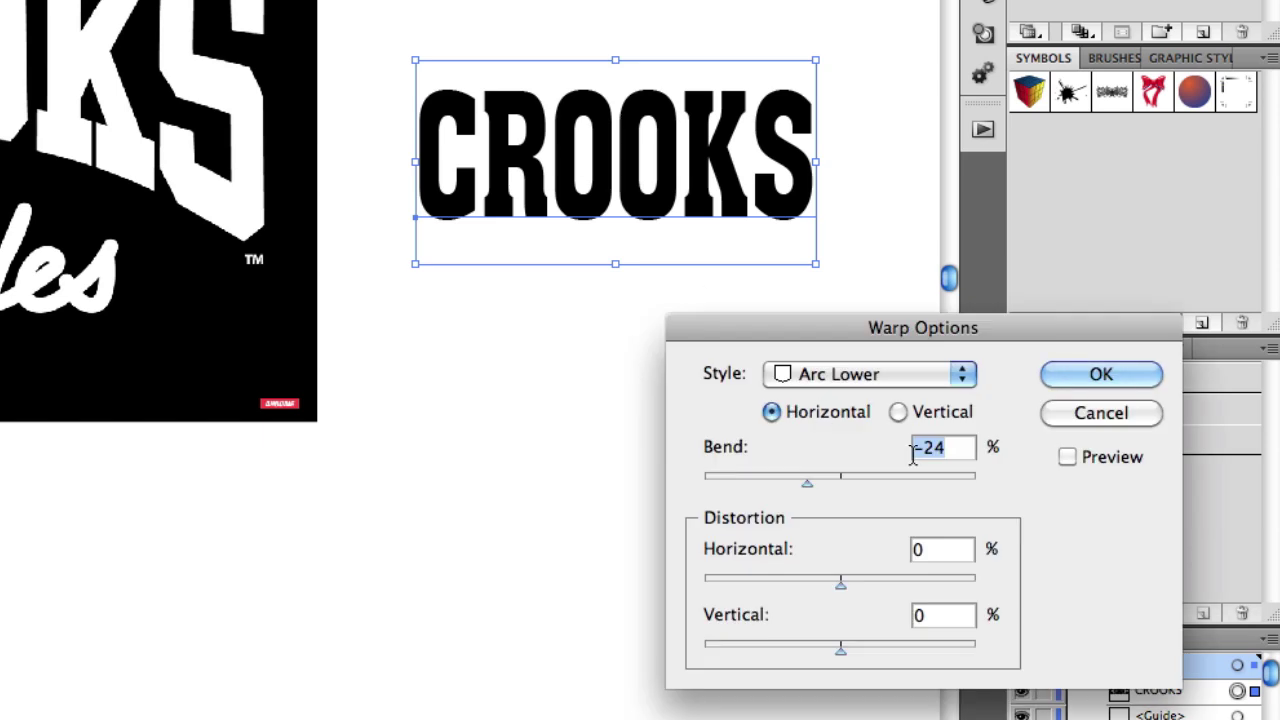
{"action": "left_click", "coordinate": [1067, 460]}
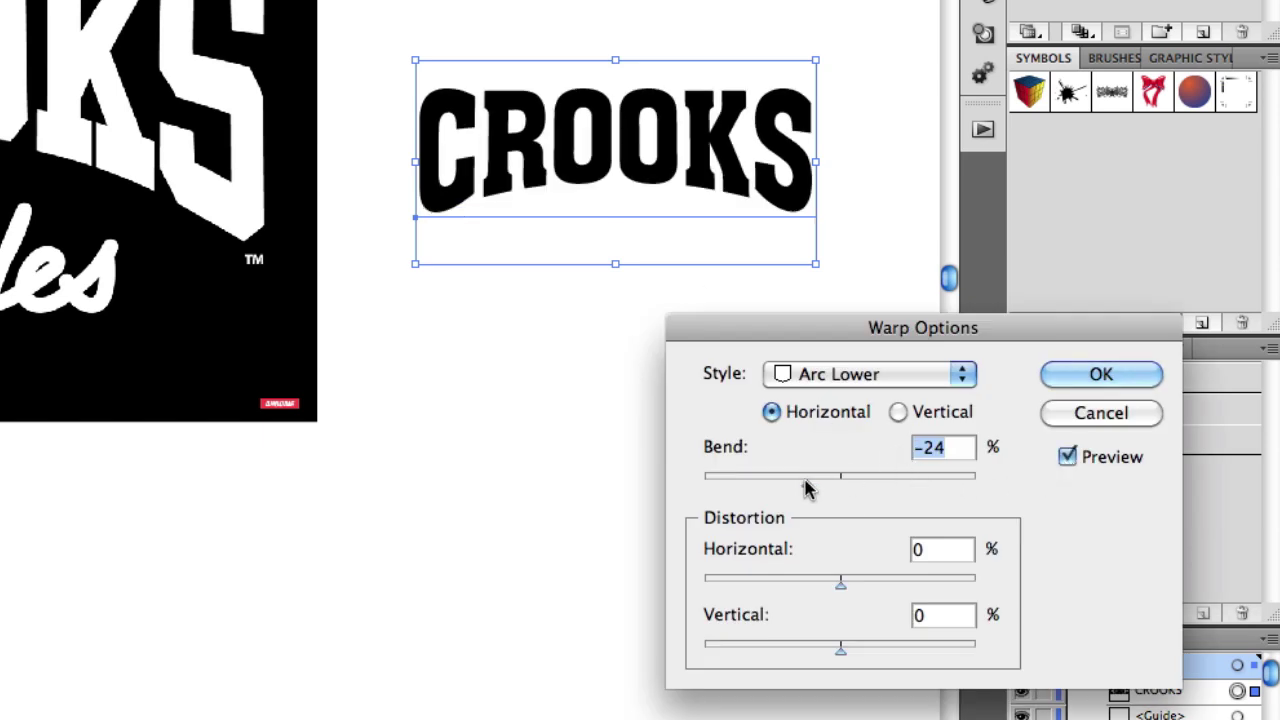
{"action": "left_click_drag", "start_coordinate": [808, 490], "coordinate": [806, 490]}
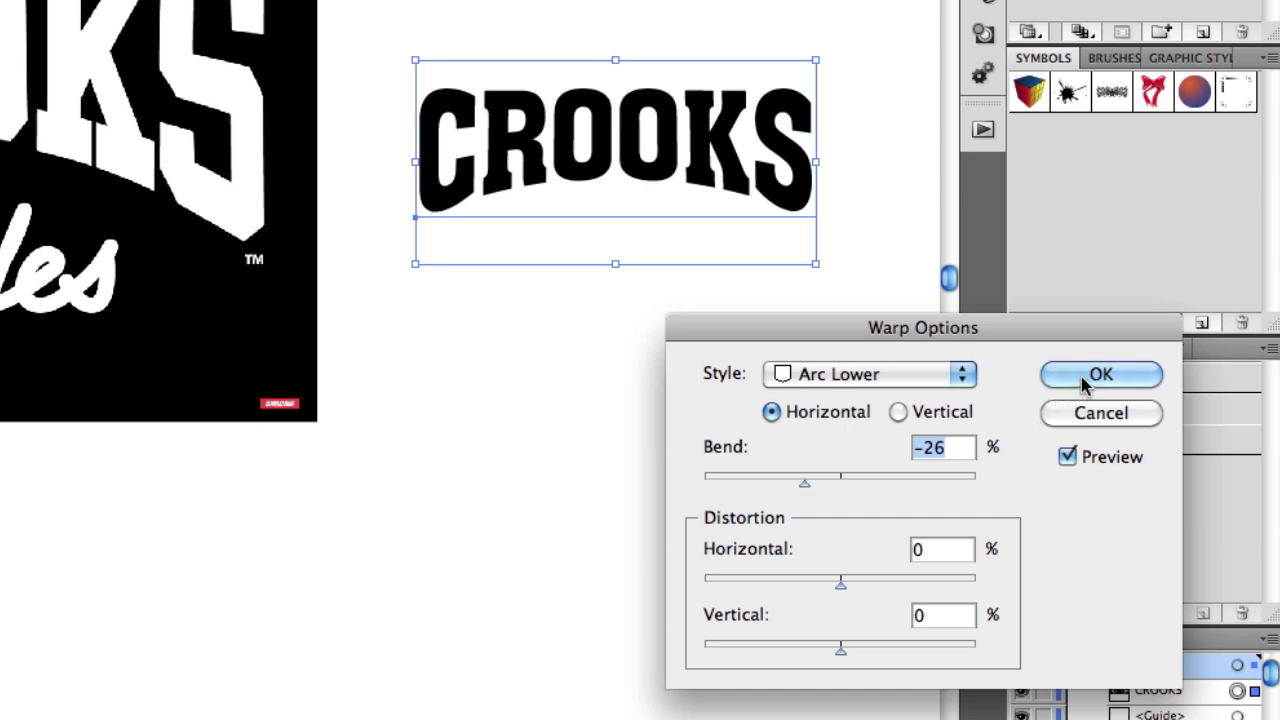
{"action": "left_click_drag", "start_coordinate": [988, 347], "coordinate": [716, 341]}
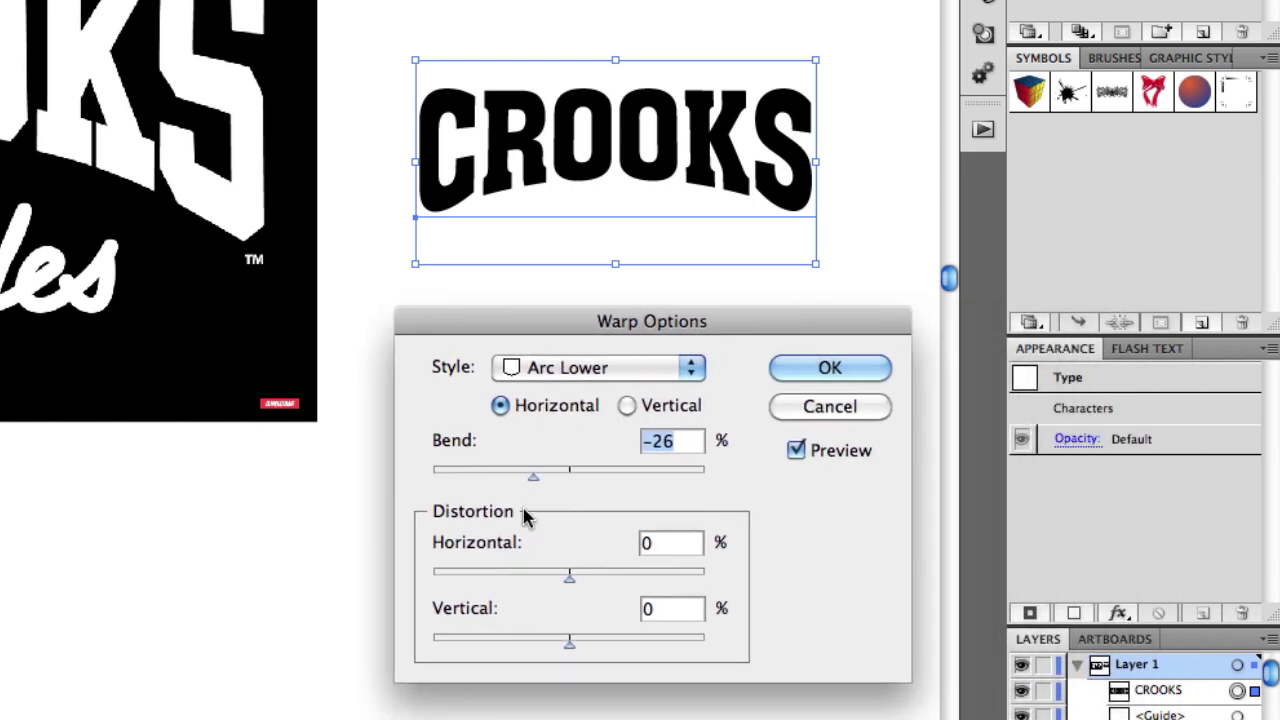
{"action": "left_click", "coordinate": [802, 372]}
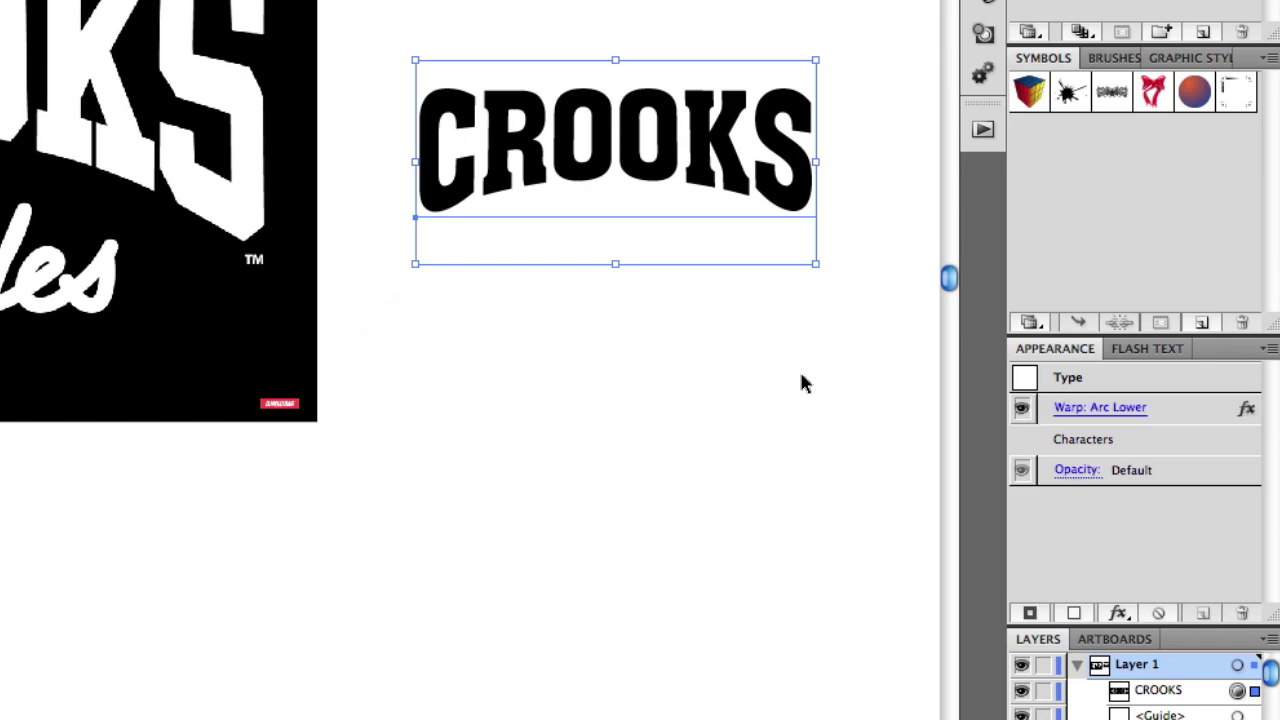
{"action": "left_click", "coordinate": [801, 383]}
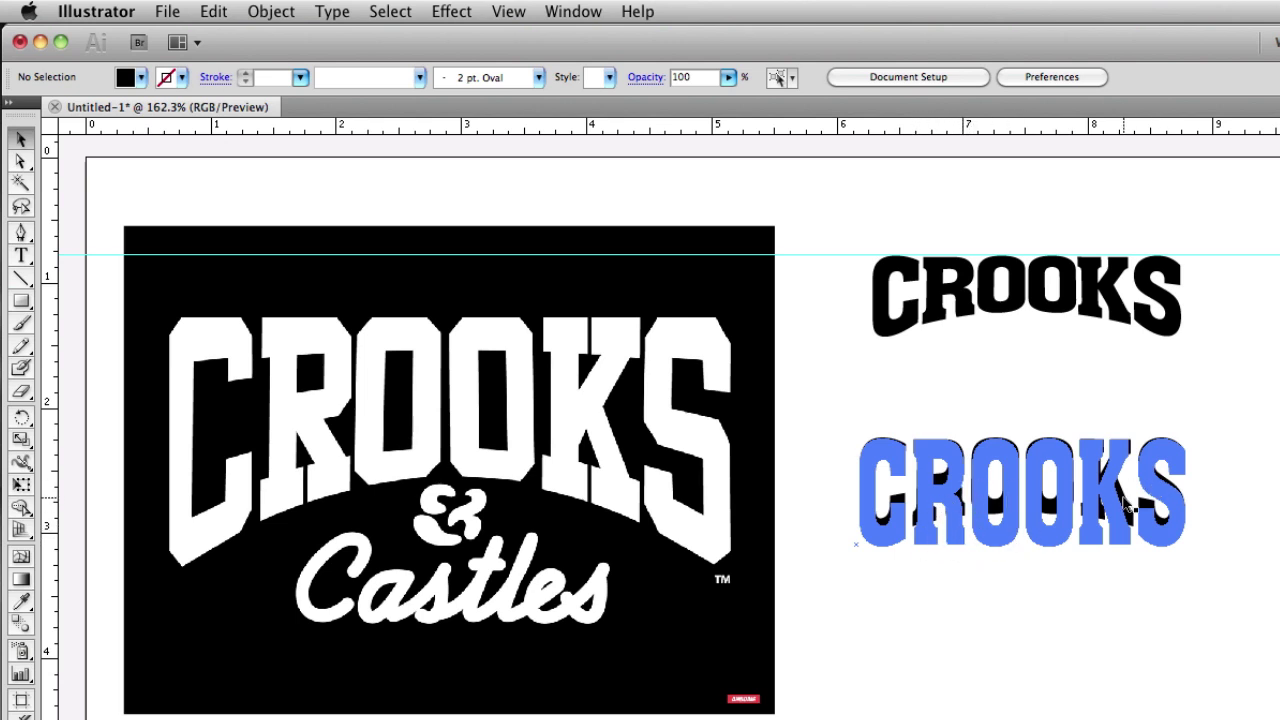
Select the lower warped CROOKS text and bring up the Type menu.
{"action": "left_click", "coordinate": [934, 470]}
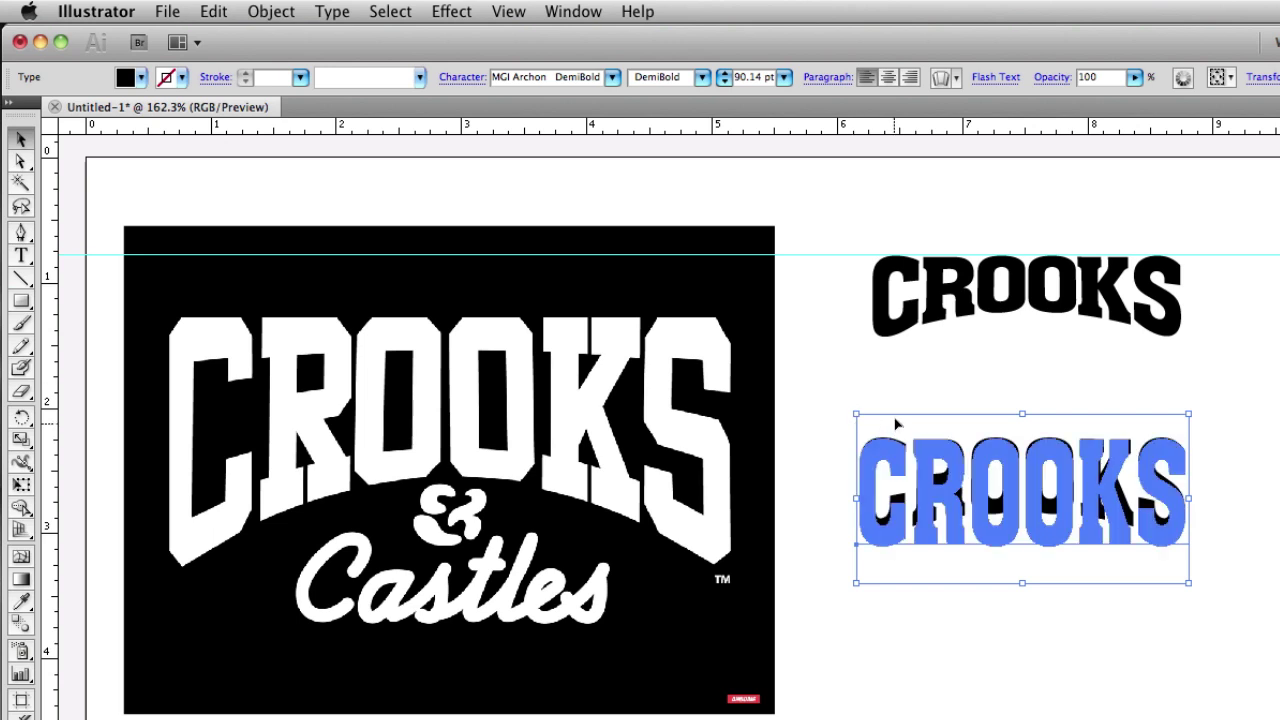
{"action": "scroll", "coordinate": [594, 249], "scroll_direction": "up", "scroll_amount": 1}
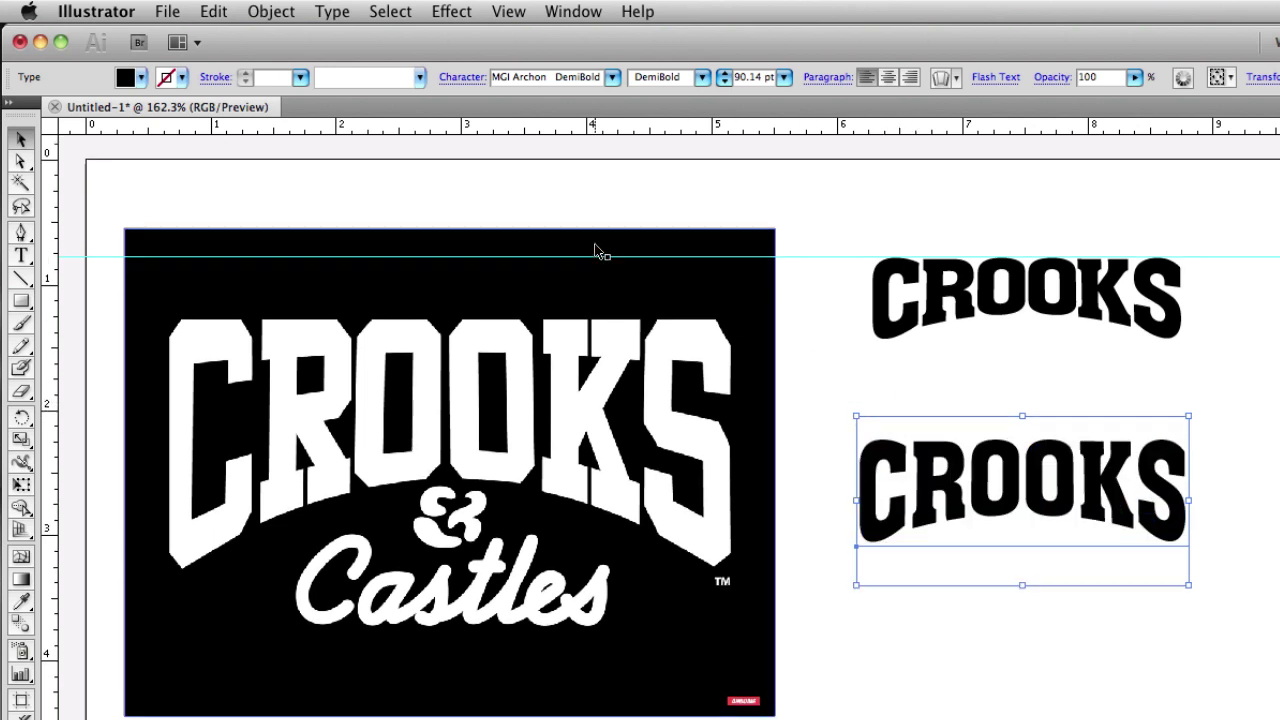
{"action": "left_click", "coordinate": [335, 12]}
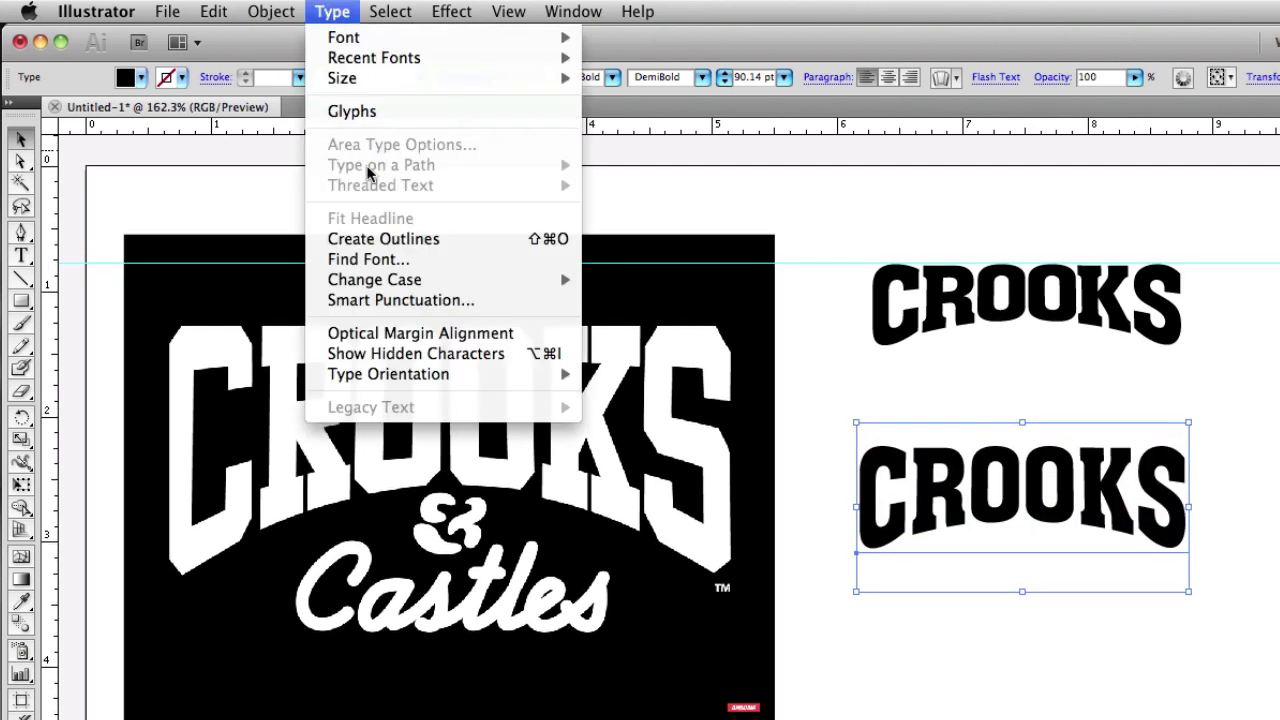
Try Create Outlines on the lower CROOKS text, then reselect it.
{"action": "left_click", "coordinate": [397, 249]}
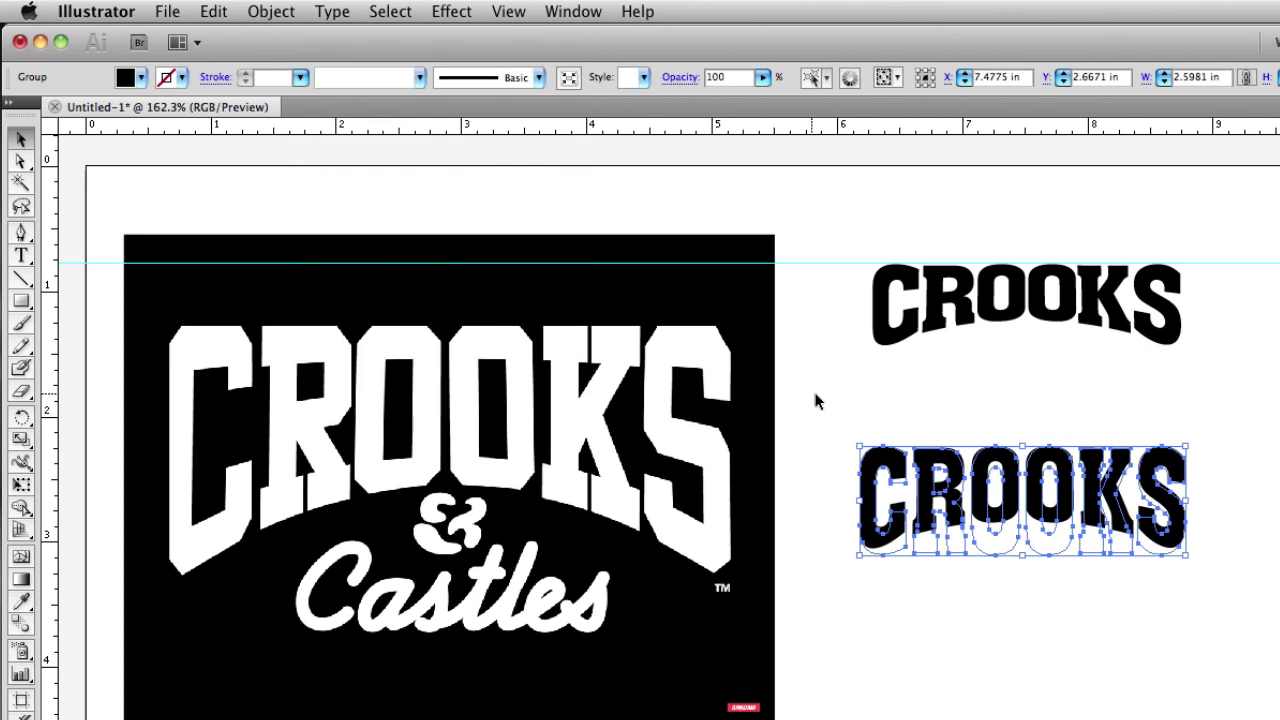
{"action": "left_click", "coordinate": [866, 426]}
{"action": "left_click", "coordinate": [856, 422]}
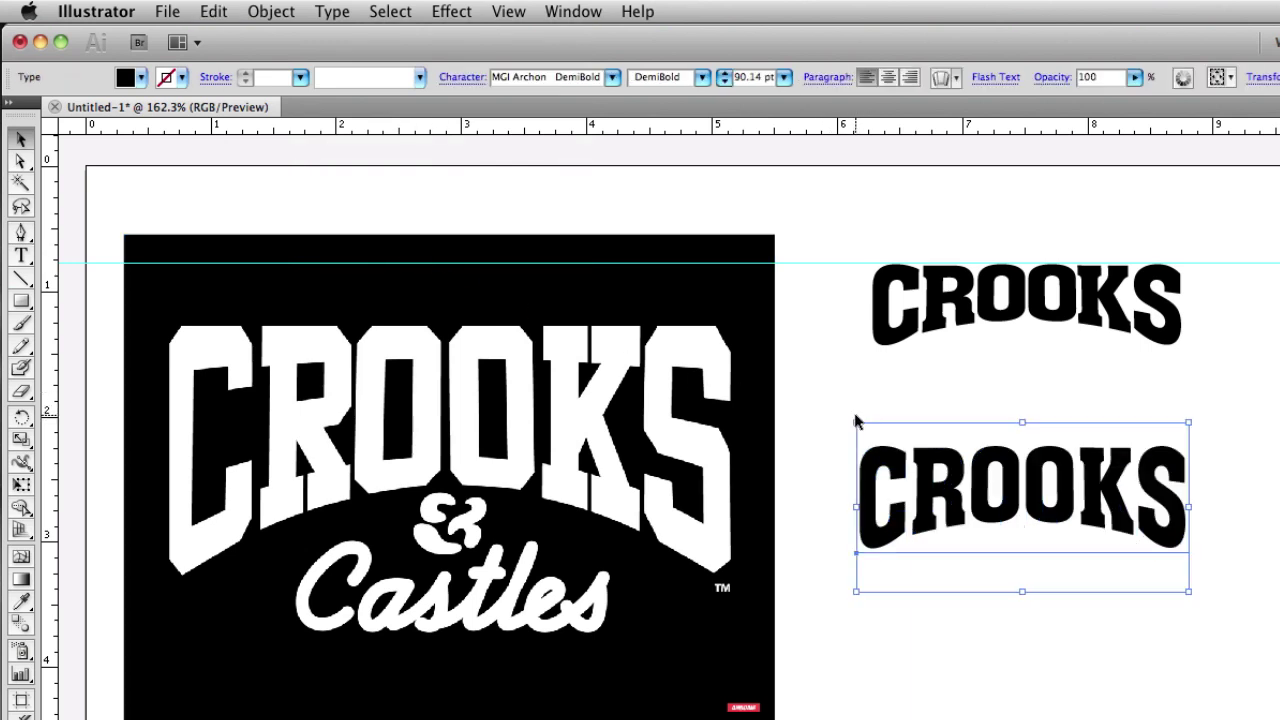
{"action": "double_click", "coordinate": [980, 490]}
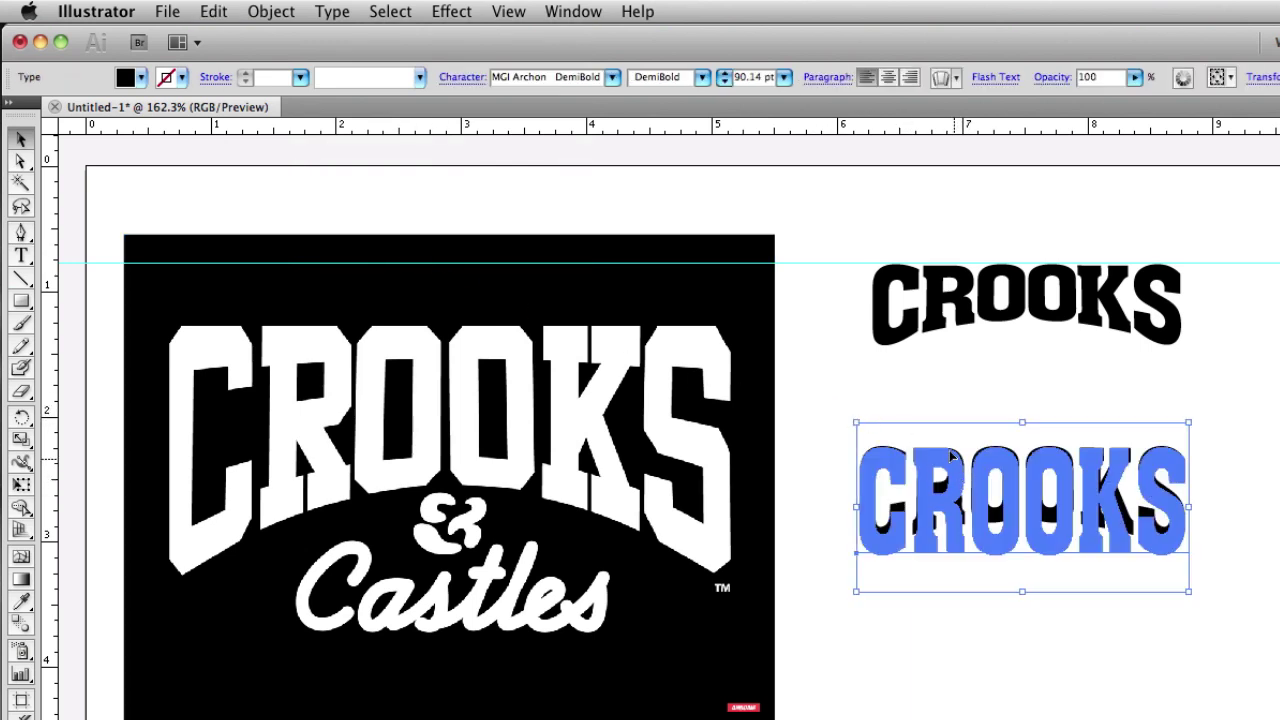
{"action": "key", "text": "Escape"}
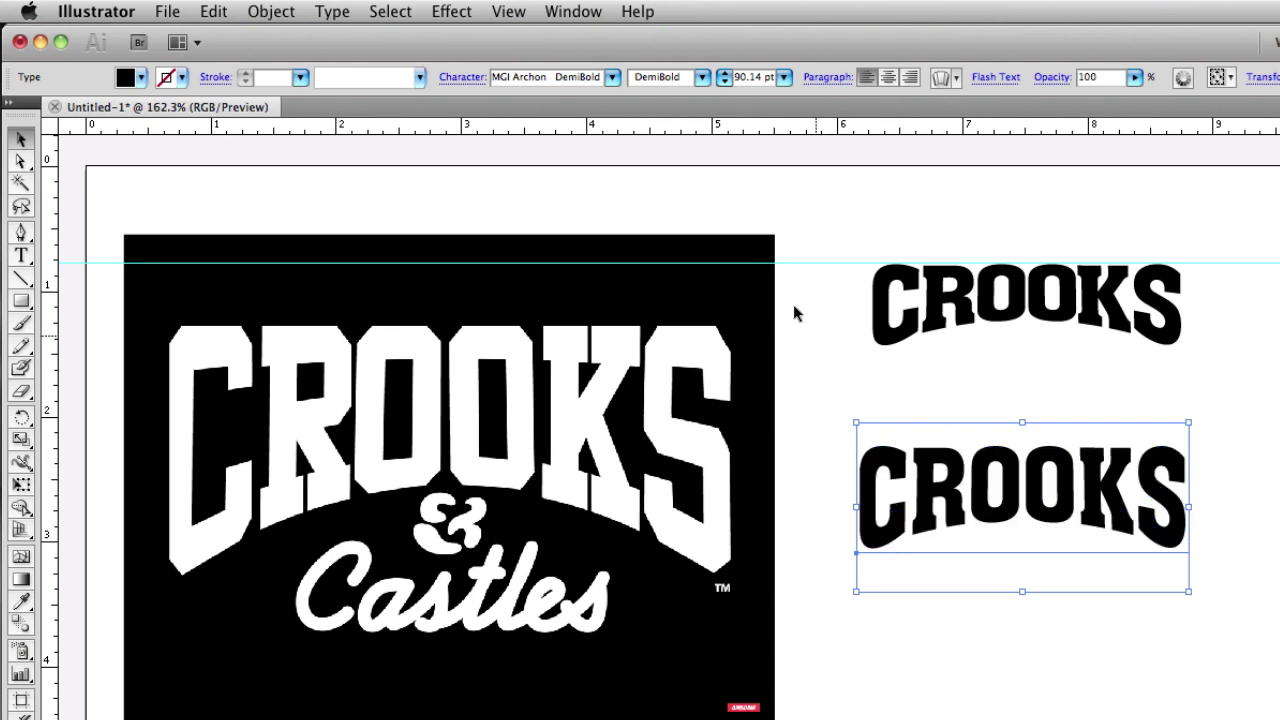
{"action": "double_click", "coordinate": [958, 451]}
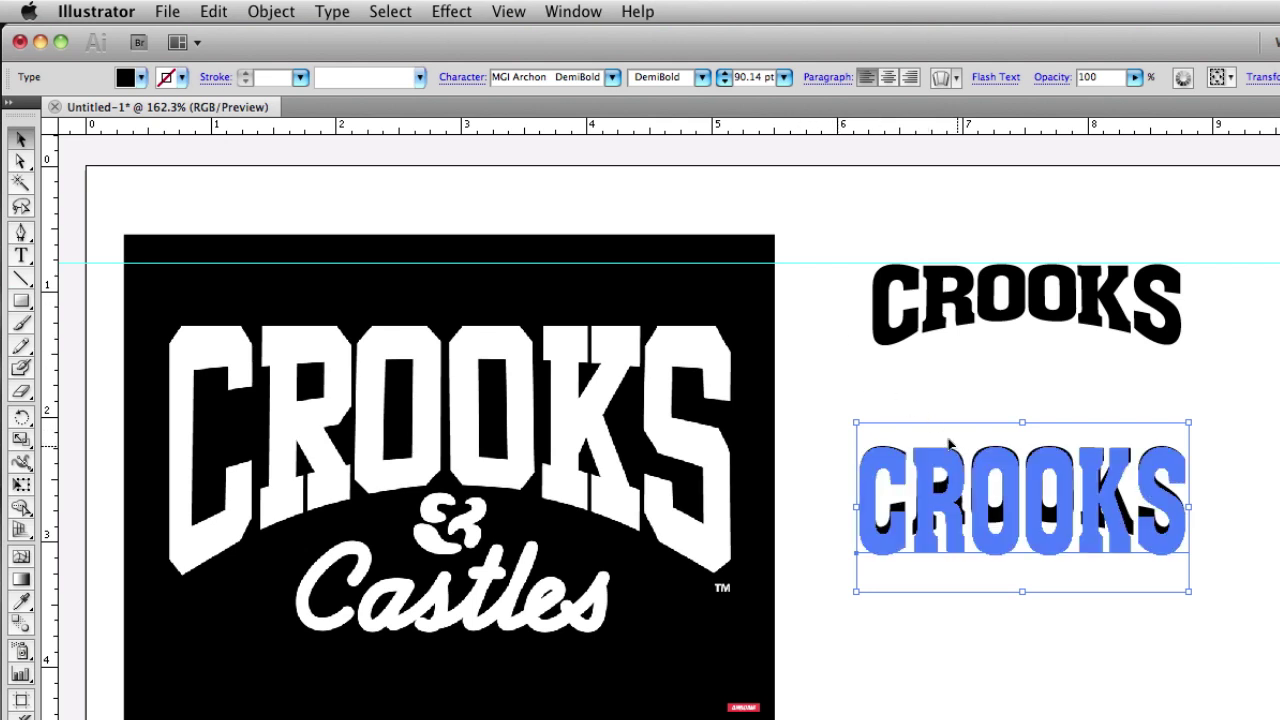
Expand the lower CROOKS warp into outline paths with Object > Expand Appearance.
{"action": "left_click", "coordinate": [271, 12]}
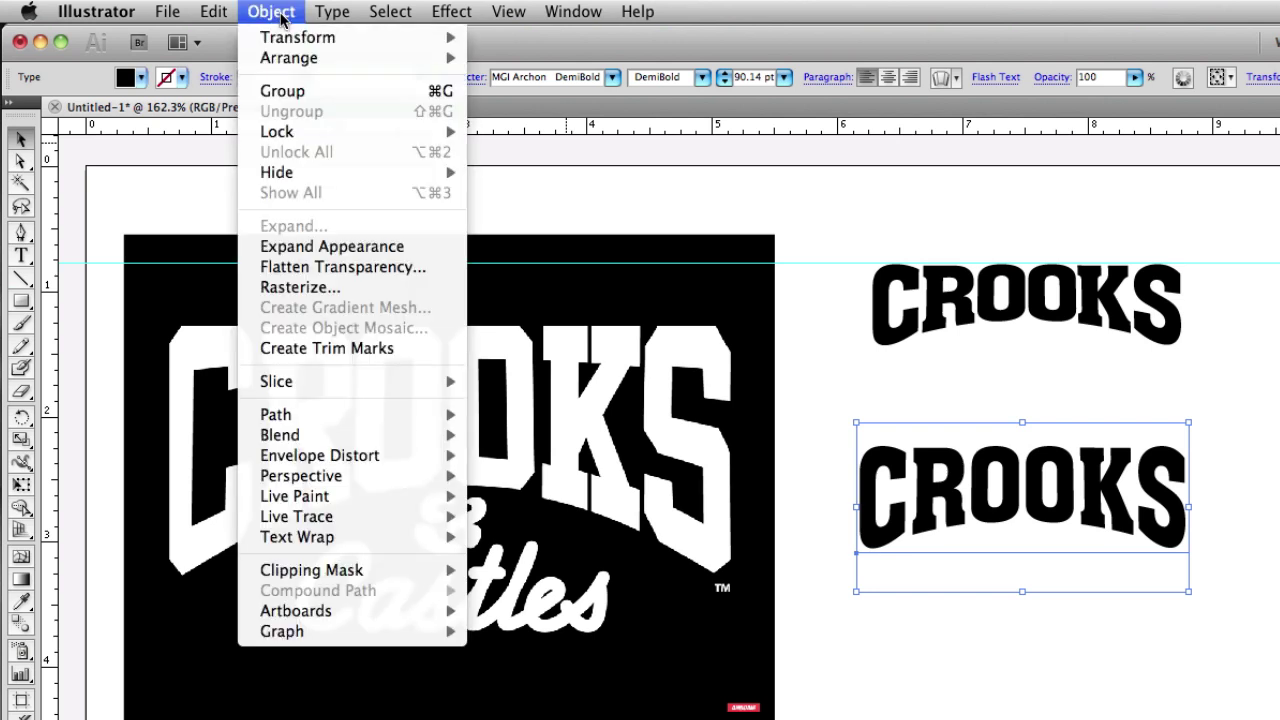
{"action": "left_click", "coordinate": [313, 246]}
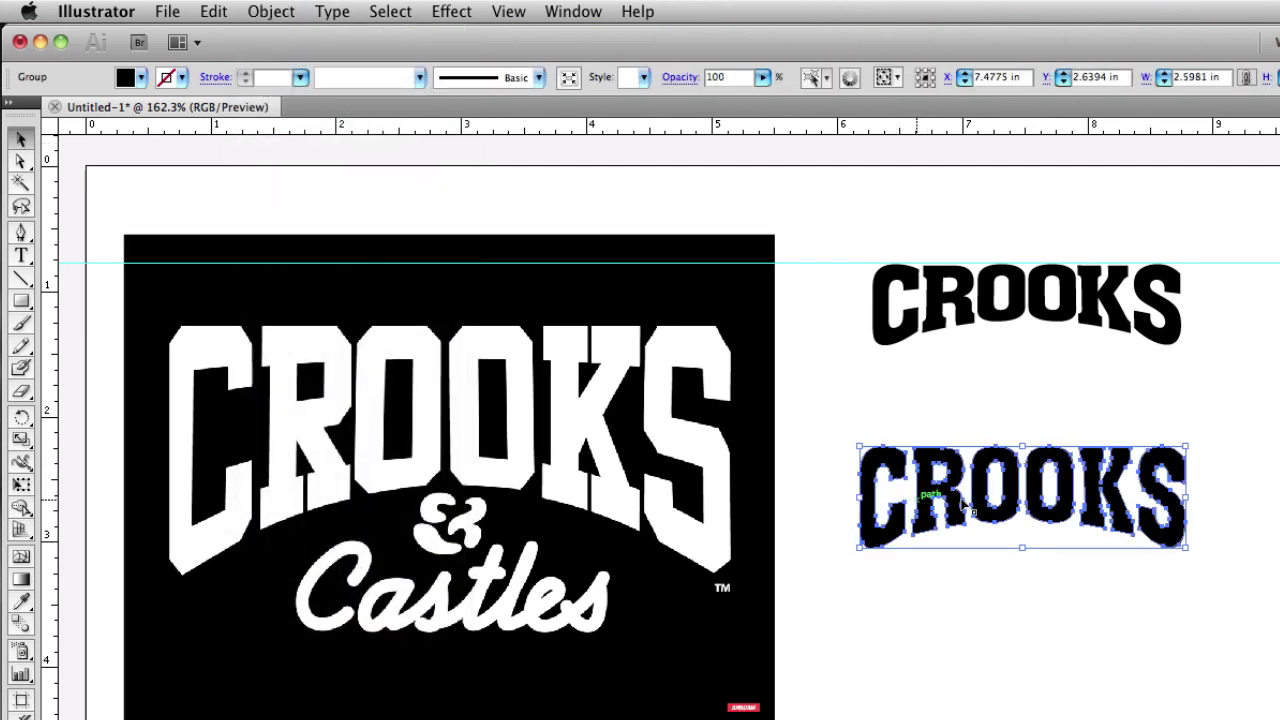
{"action": "scroll", "coordinate": [1043, 515], "scroll_direction": "down", "scroll_amount": 1}
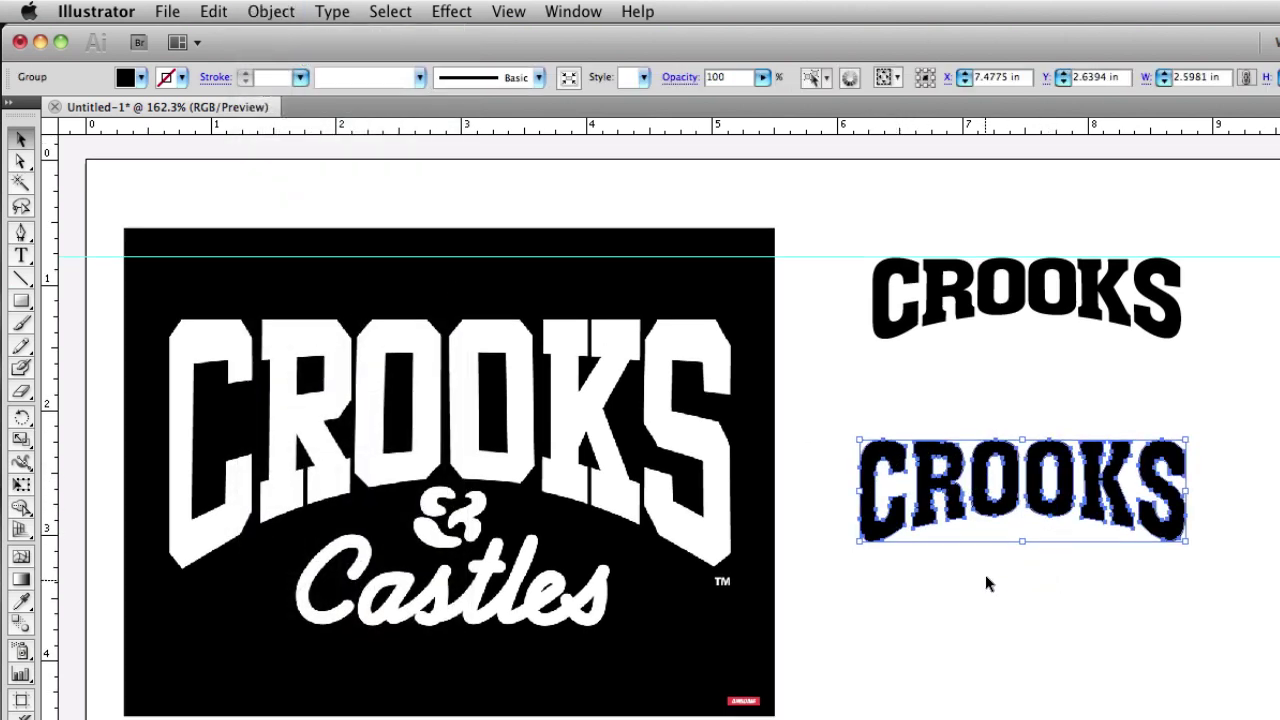
{"action": "scroll", "coordinate": [985, 584], "scroll_direction": "down", "scroll_amount": 3}
{"action": "scroll", "coordinate": [925, 500], "scroll_direction": "up", "scroll_amount": 3}
{"action": "scroll", "coordinate": [925, 500], "scroll_direction": "left", "scroll_amount": 2}
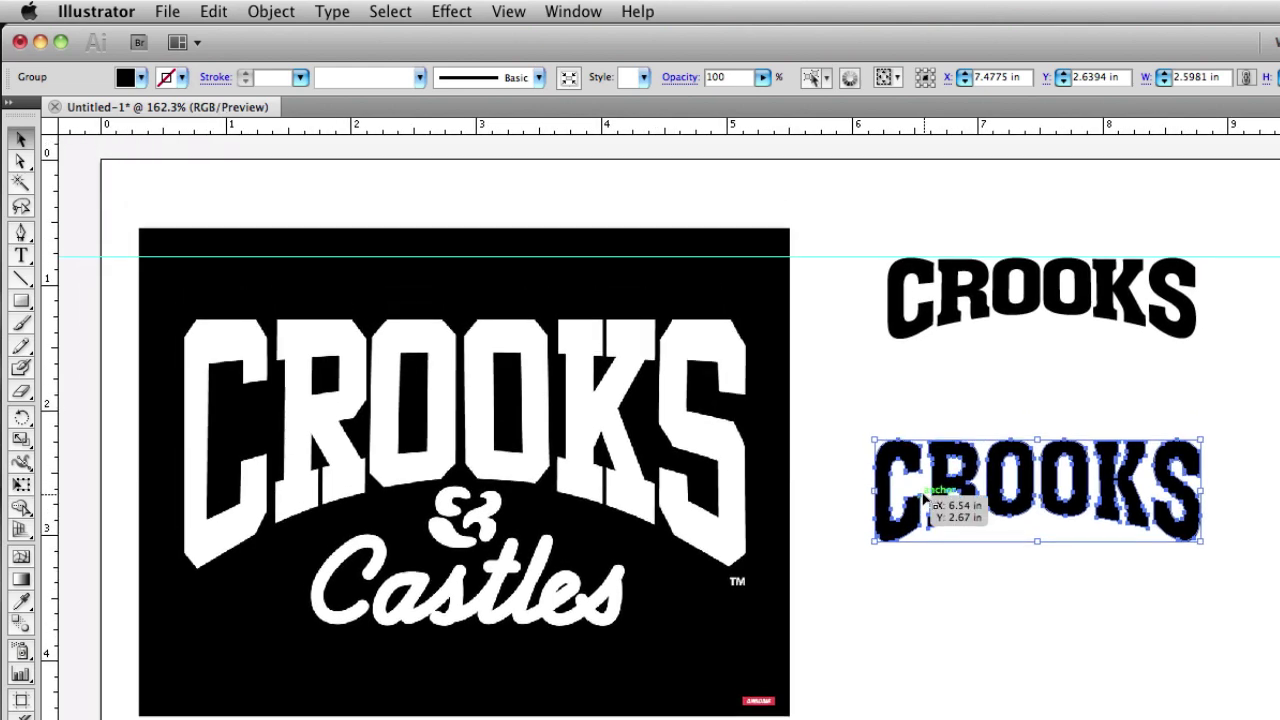
{"action": "scroll", "coordinate": [928, 508], "scroll_direction": "up", "scroll_amount": 2}
{"action": "scroll", "coordinate": [928, 508], "scroll_direction": "right", "scroll_amount": 2}
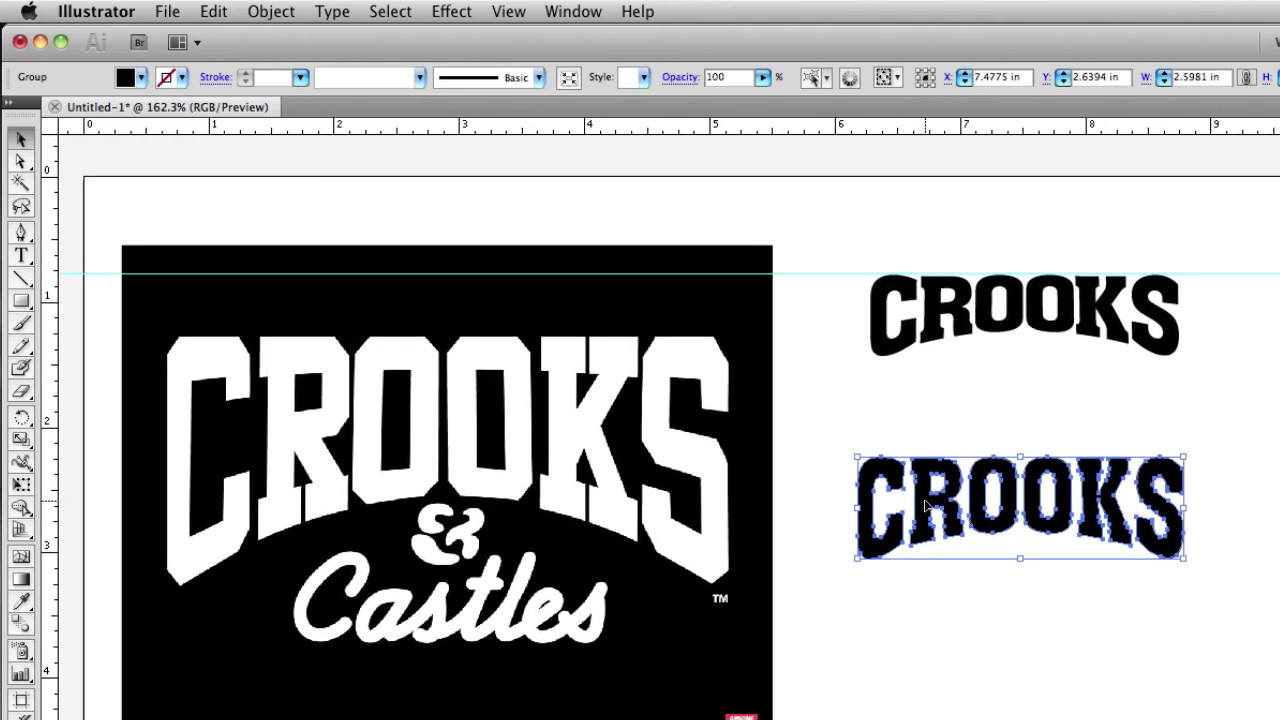
{"action": "right_click", "coordinate": [925, 505]}
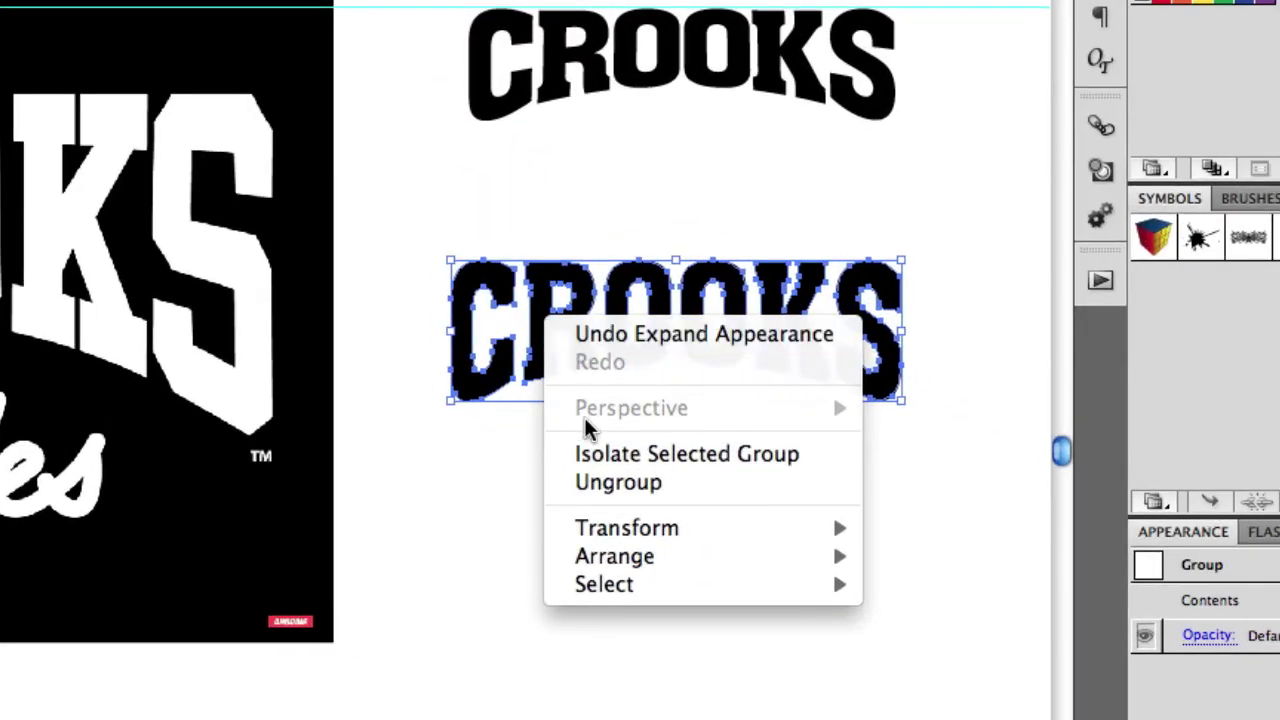
Ungroup the expanded CROOKS letters and nudge the C and R slightly right.
{"action": "left_click", "coordinate": [617, 490]}
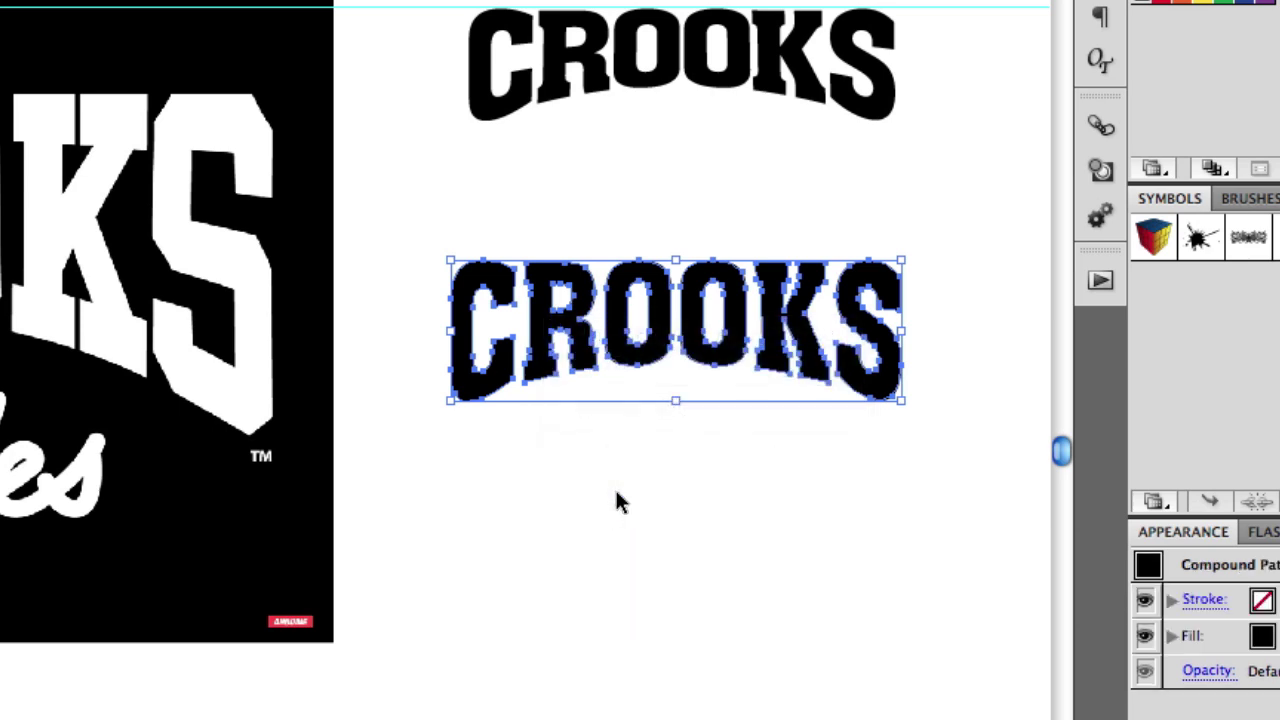
{"action": "left_click", "coordinate": [618, 497]}
{"action": "left_click", "coordinate": [488, 395]}
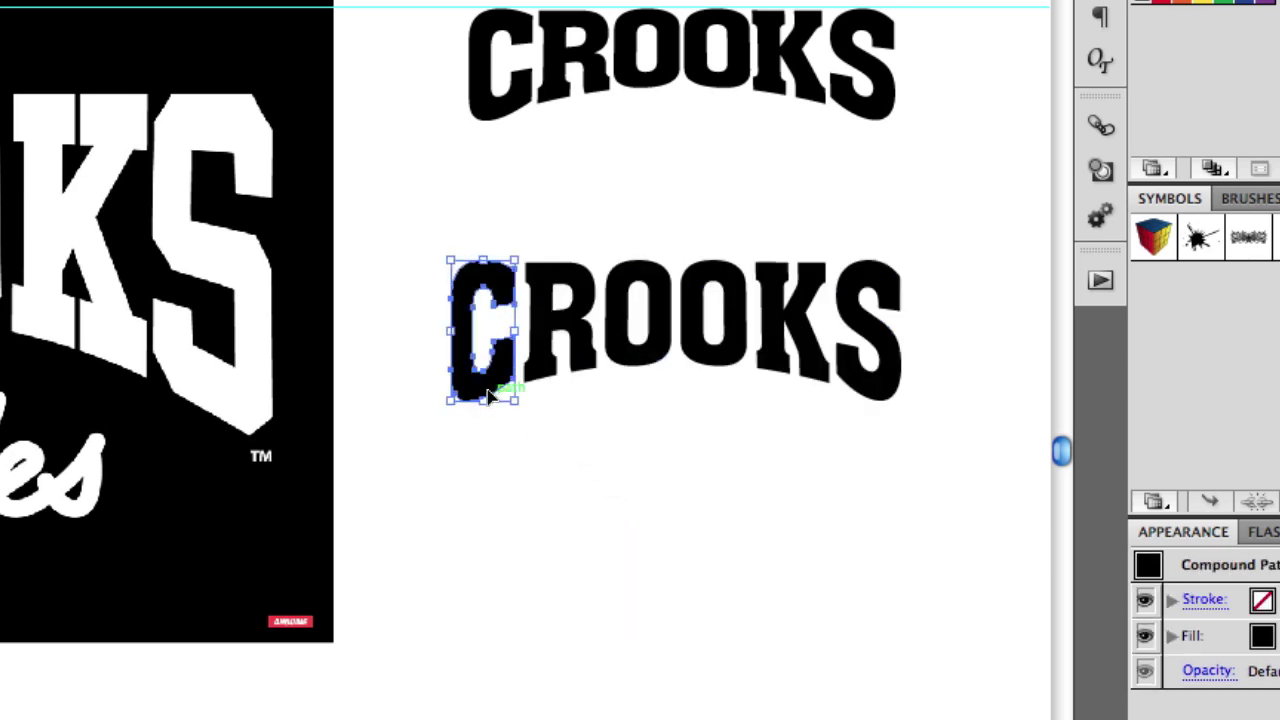
{"action": "key", "text": "Right"}
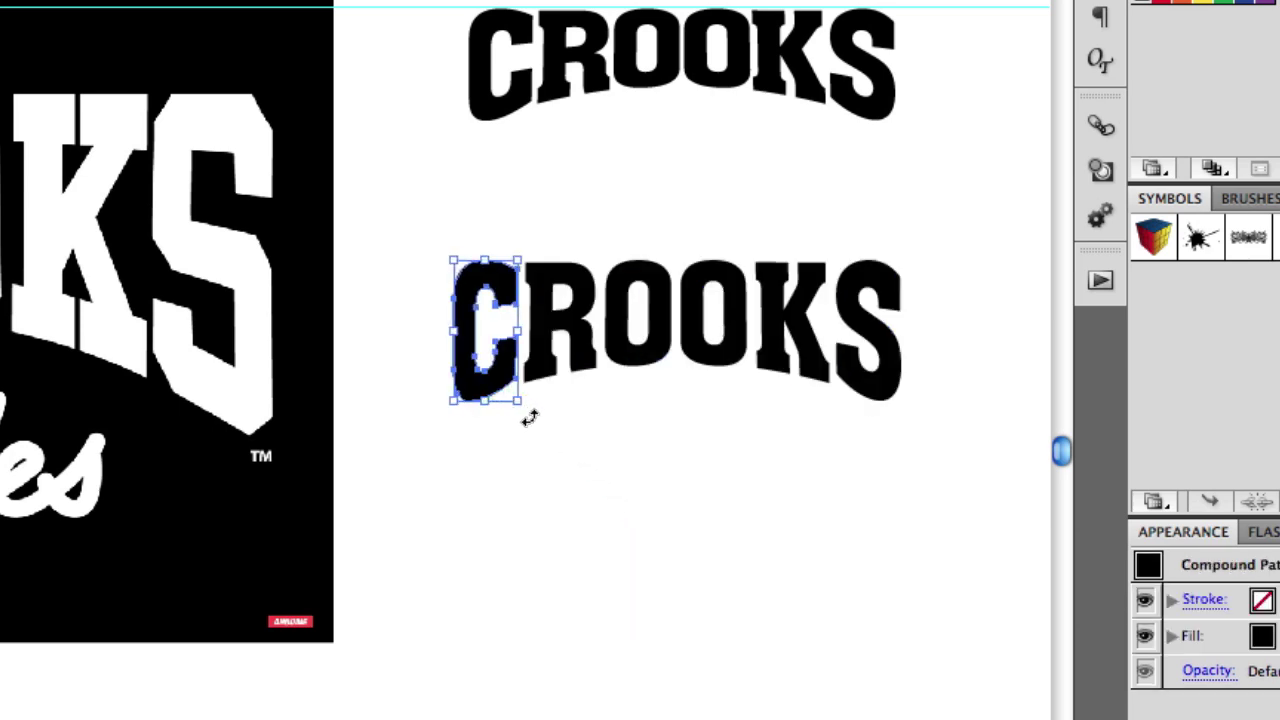
{"action": "key", "text": "Right"}
{"action": "left_click_drag", "start_coordinate": [564, 413], "coordinate": [429, 322]}
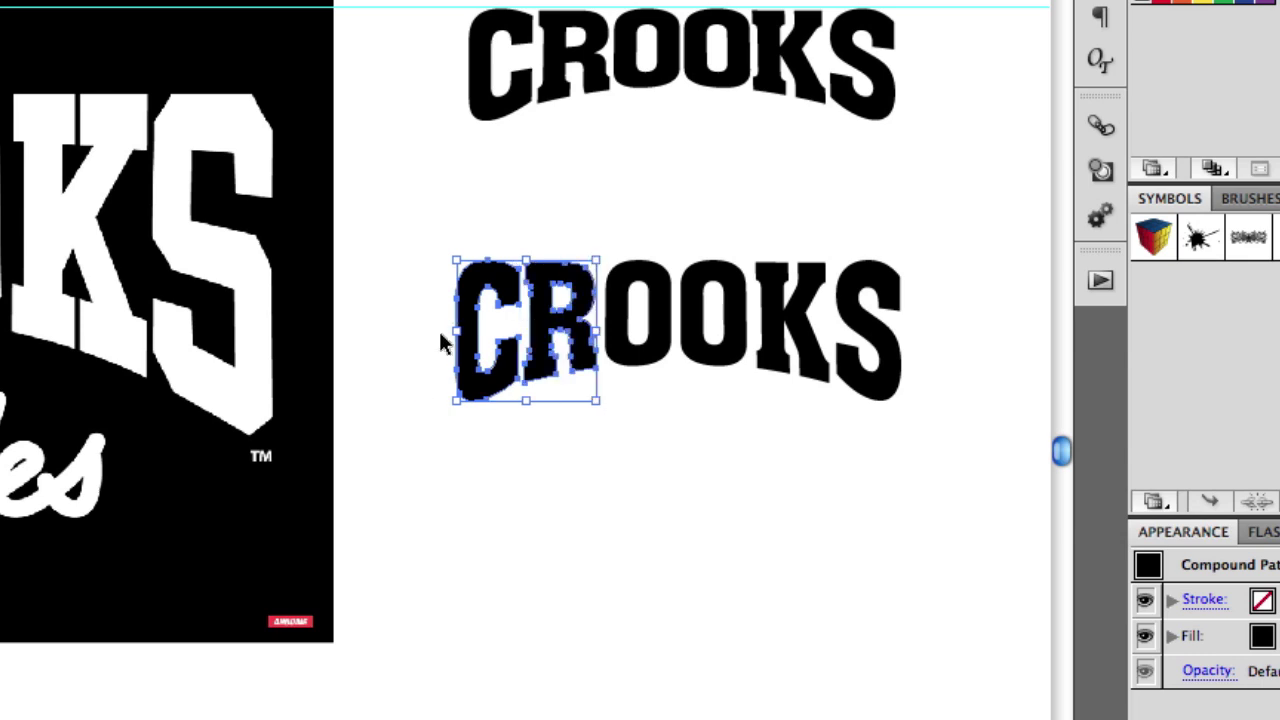
{"action": "key", "text": "Right"}
{"action": "key", "text": "Right"}
{"action": "left_click", "coordinate": [664, 451]}
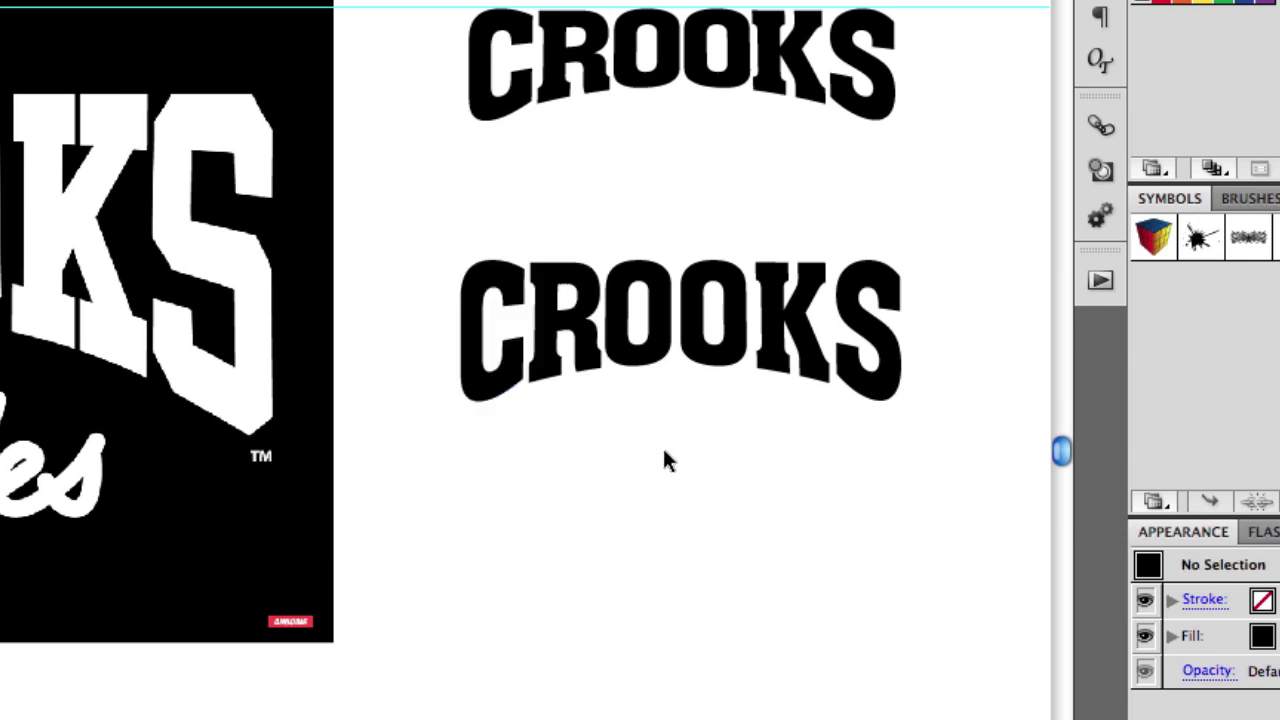
Nudge the final S slightly right and stretch it taller from its top.
{"action": "left_click_drag", "start_coordinate": [548, 342], "coordinate": [530, 335]}
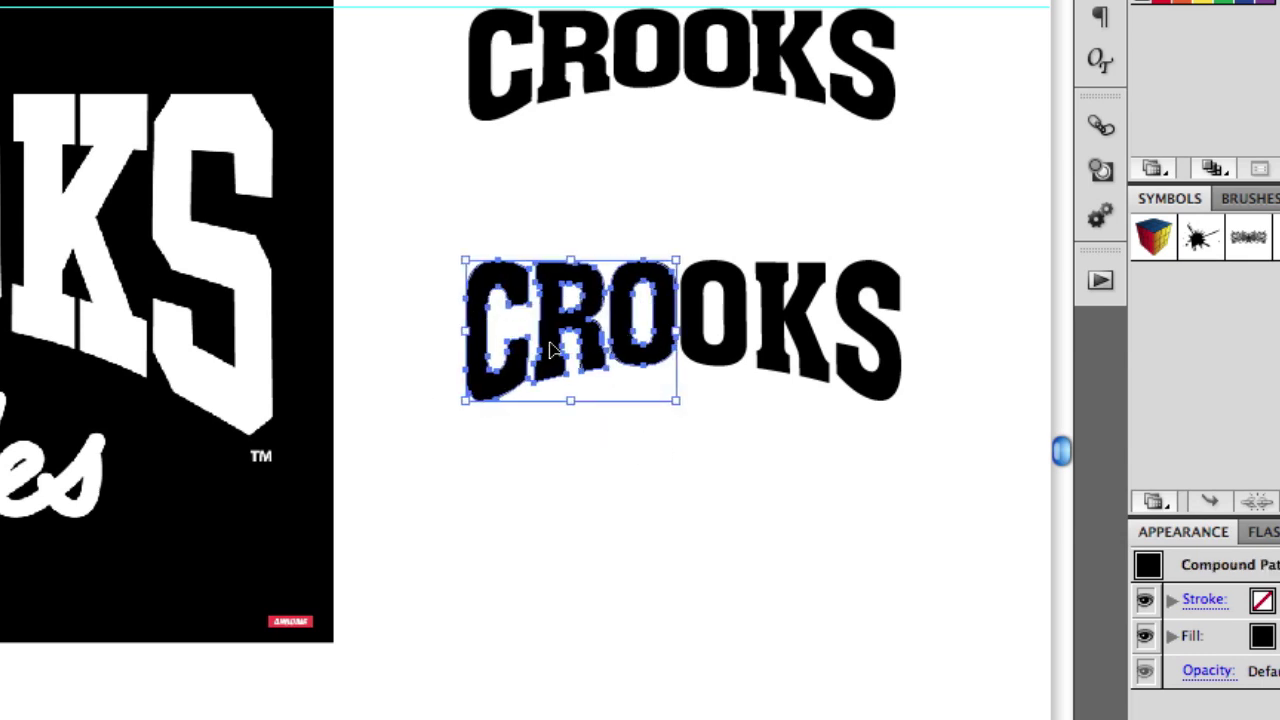
{"action": "left_click", "coordinate": [886, 450]}
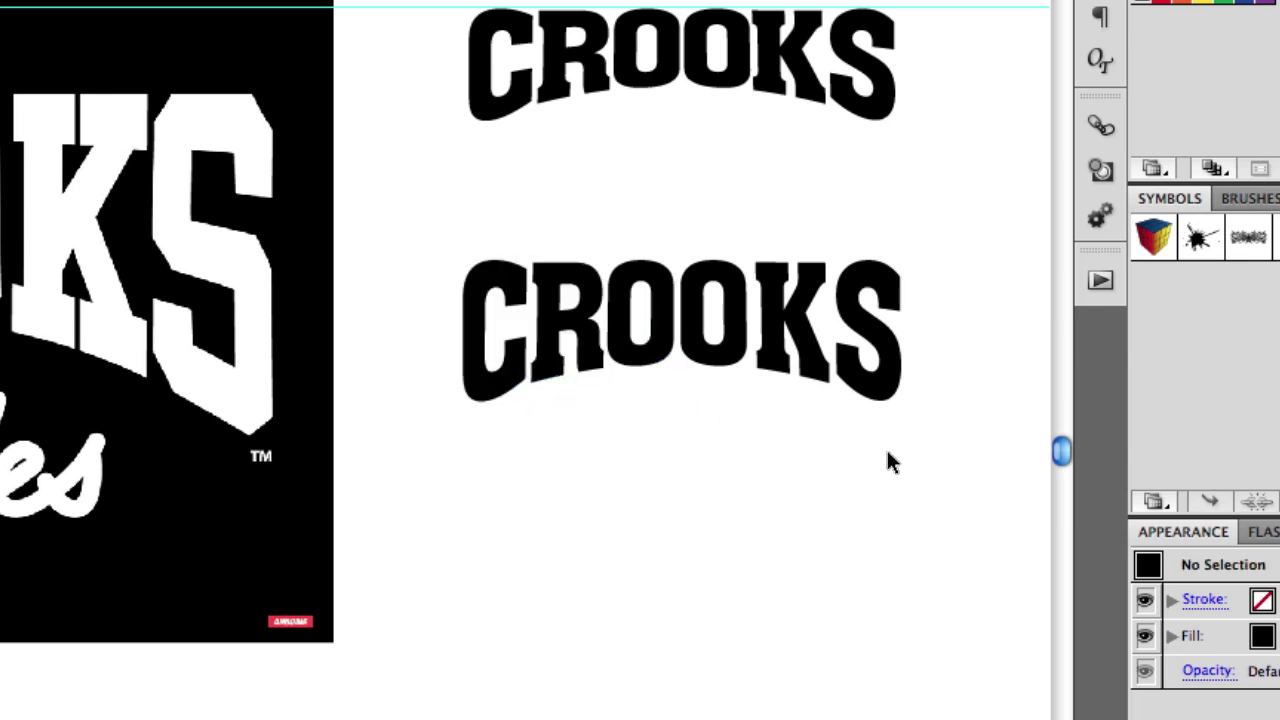
{"action": "left_click_drag", "start_coordinate": [901, 453], "coordinate": [780, 302]}
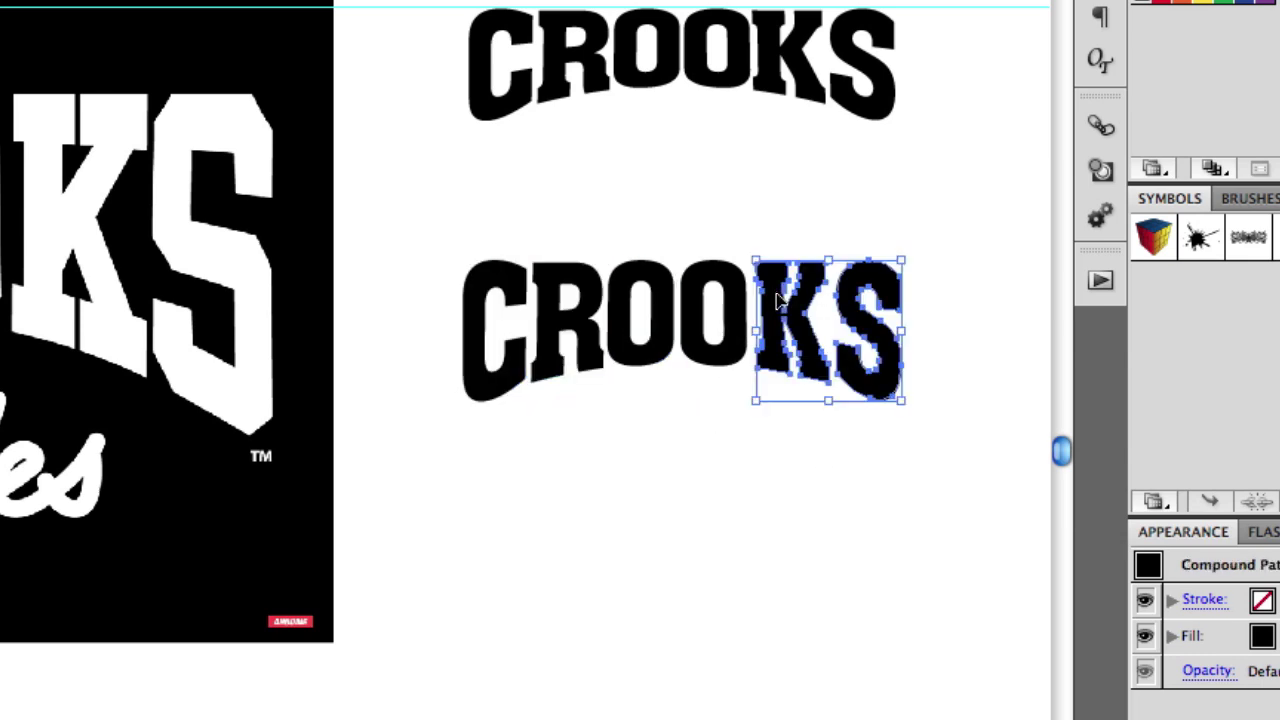
{"action": "left_click", "coordinate": [926, 345]}
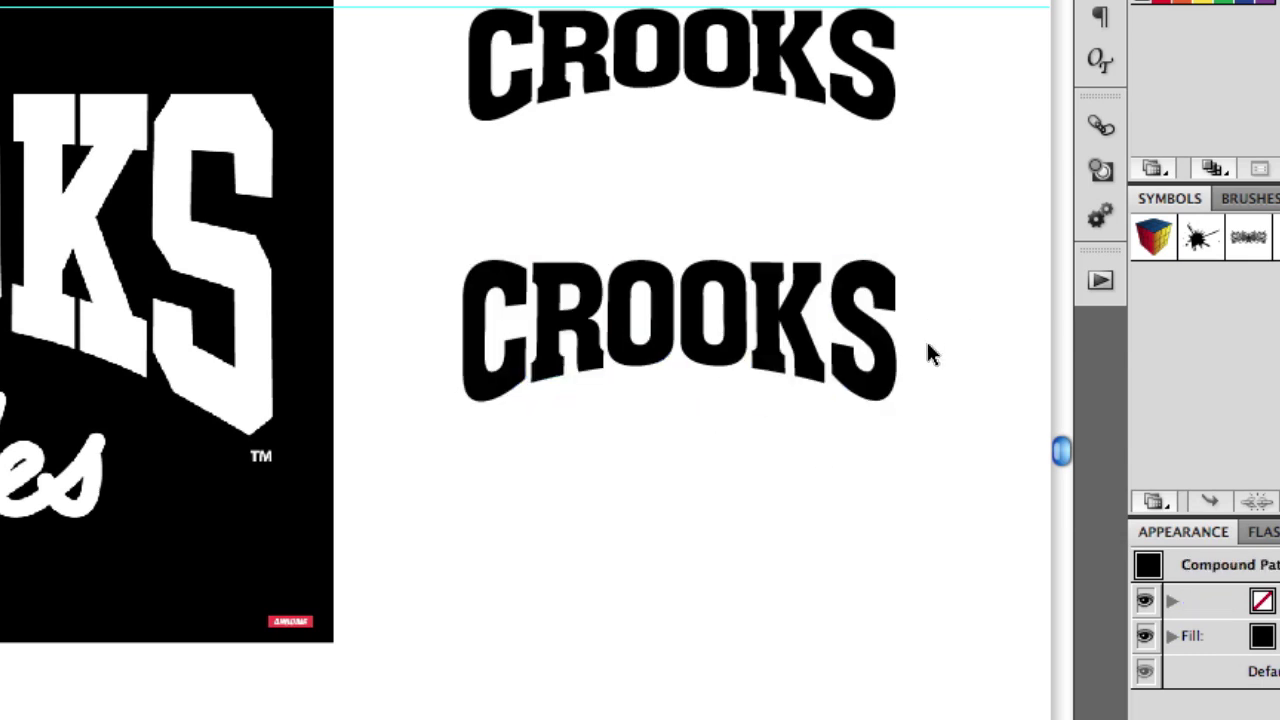
{"action": "left_click", "coordinate": [888, 392]}
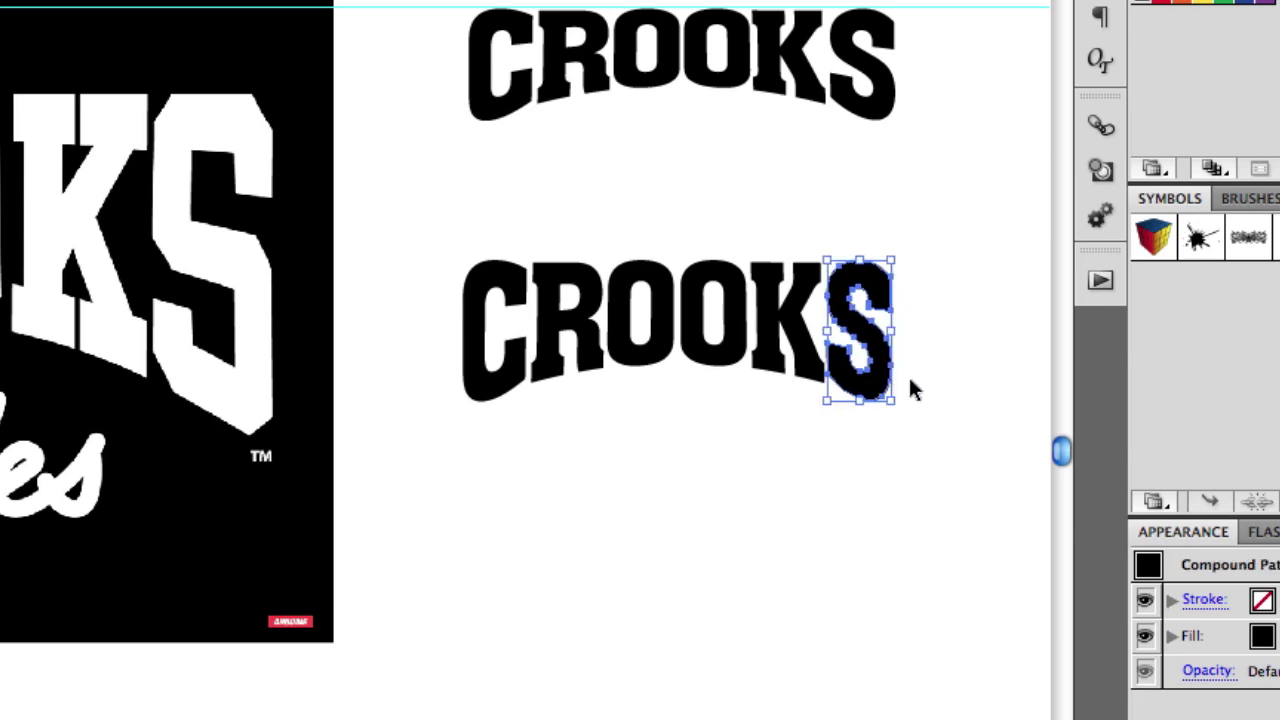
{"action": "left_click", "coordinate": [947, 388]}
{"action": "left_click_drag", "start_coordinate": [886, 378], "coordinate": [895, 374]}
{"action": "left_click", "coordinate": [944, 389]}
{"action": "left_click", "coordinate": [857, 357]}
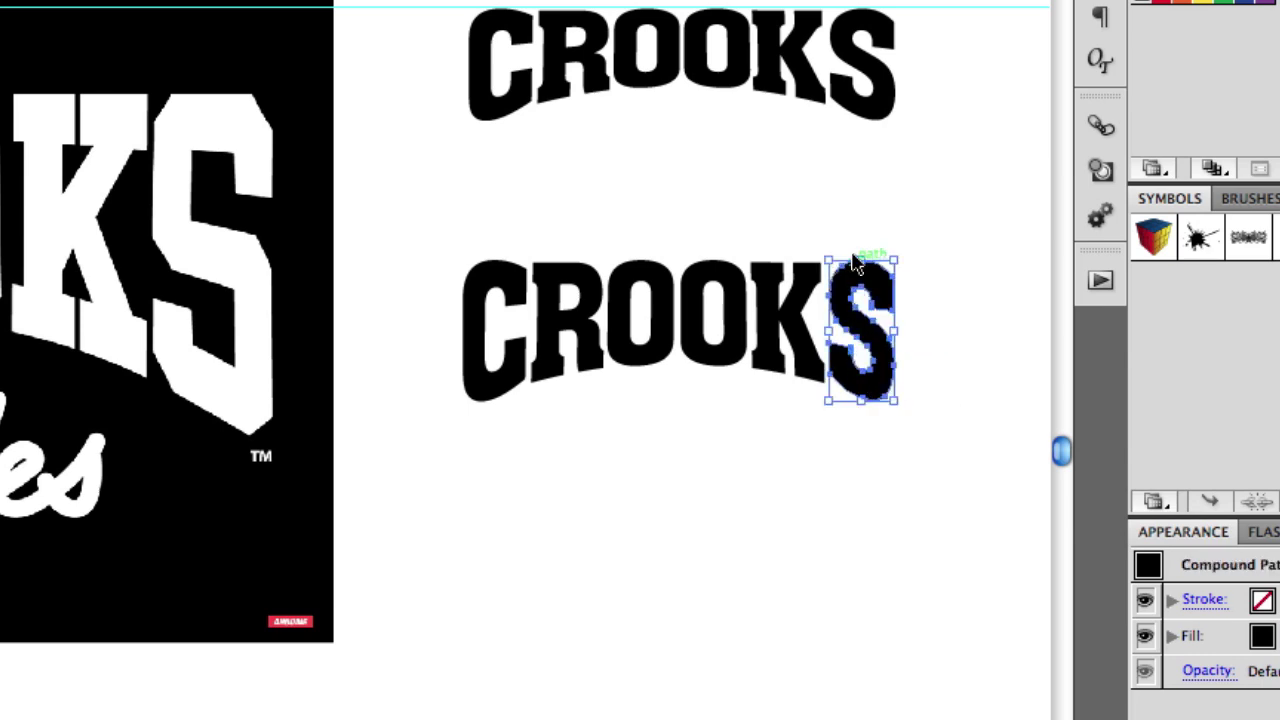
{"action": "left_click_drag", "start_coordinate": [858, 264], "coordinate": [855, 252]}
{"action": "left_click", "coordinate": [932, 272]}
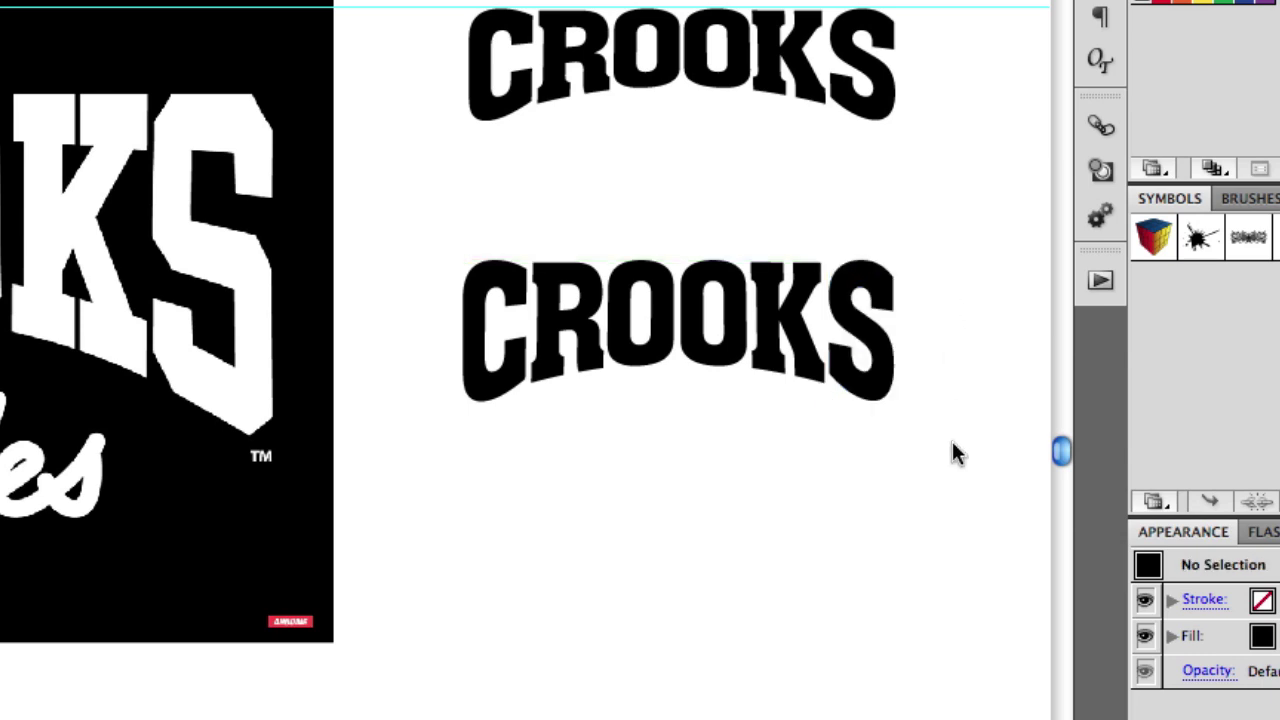
Group the second CROOKS word with Cmd+G, enlarge it and shift it up-right.
{"action": "left_click_drag", "start_coordinate": [952, 443], "coordinate": [353, 243]}
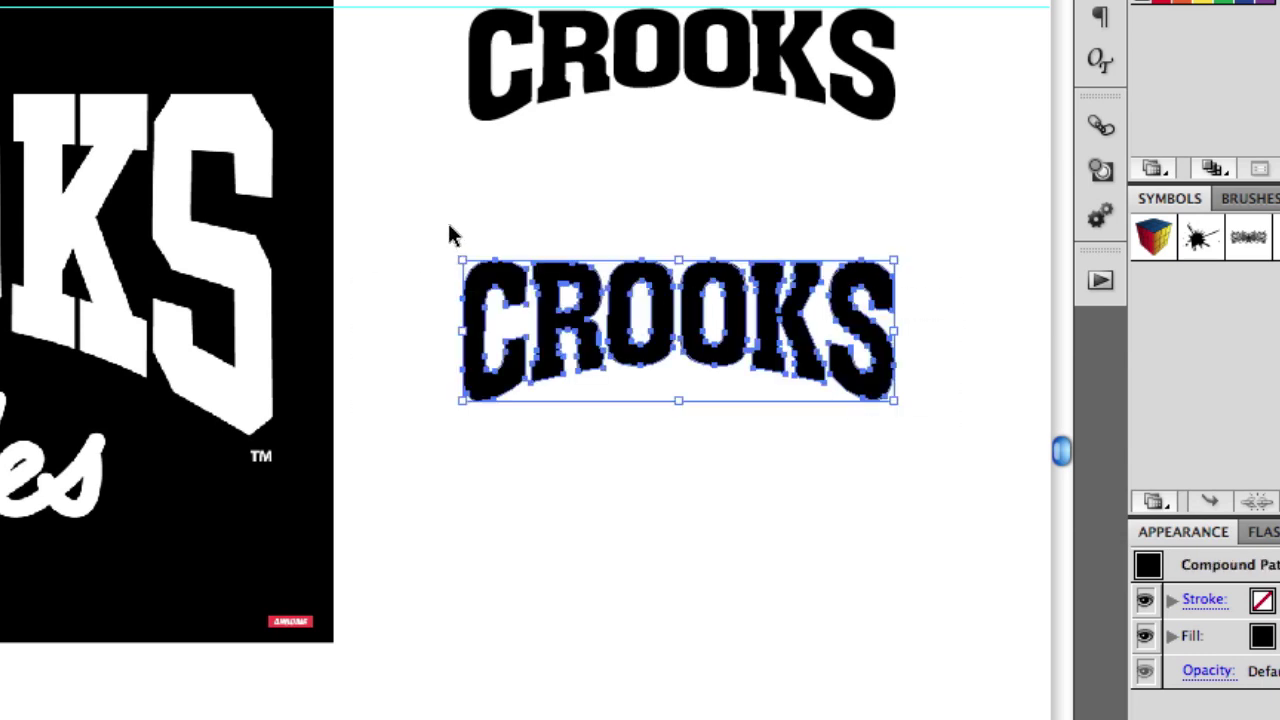
{"action": "key", "text": "super+g"}
{"action": "left_click", "coordinate": [515, 235]}
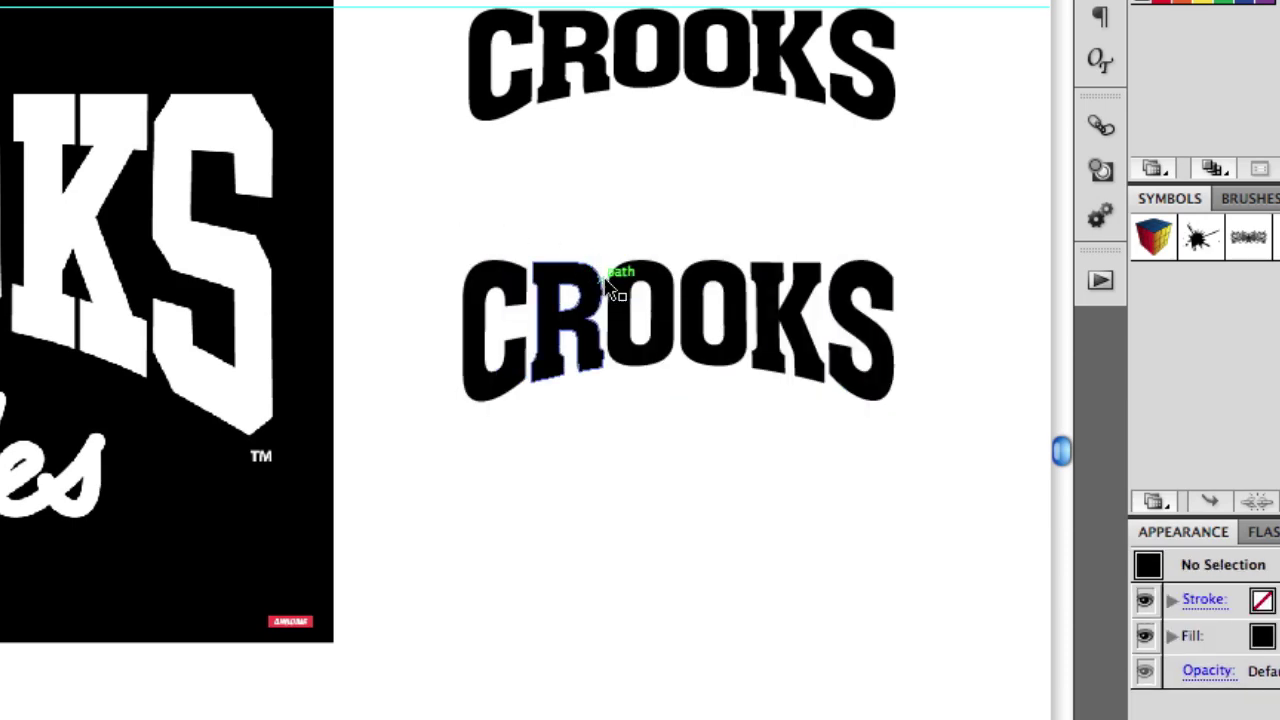
{"action": "left_click", "coordinate": [620, 312]}
{"action": "left_click_drag", "start_coordinate": [462, 401], "coordinate": [356, 436]}
{"action": "left_click_drag", "start_coordinate": [671, 413], "coordinate": [710, 369]}
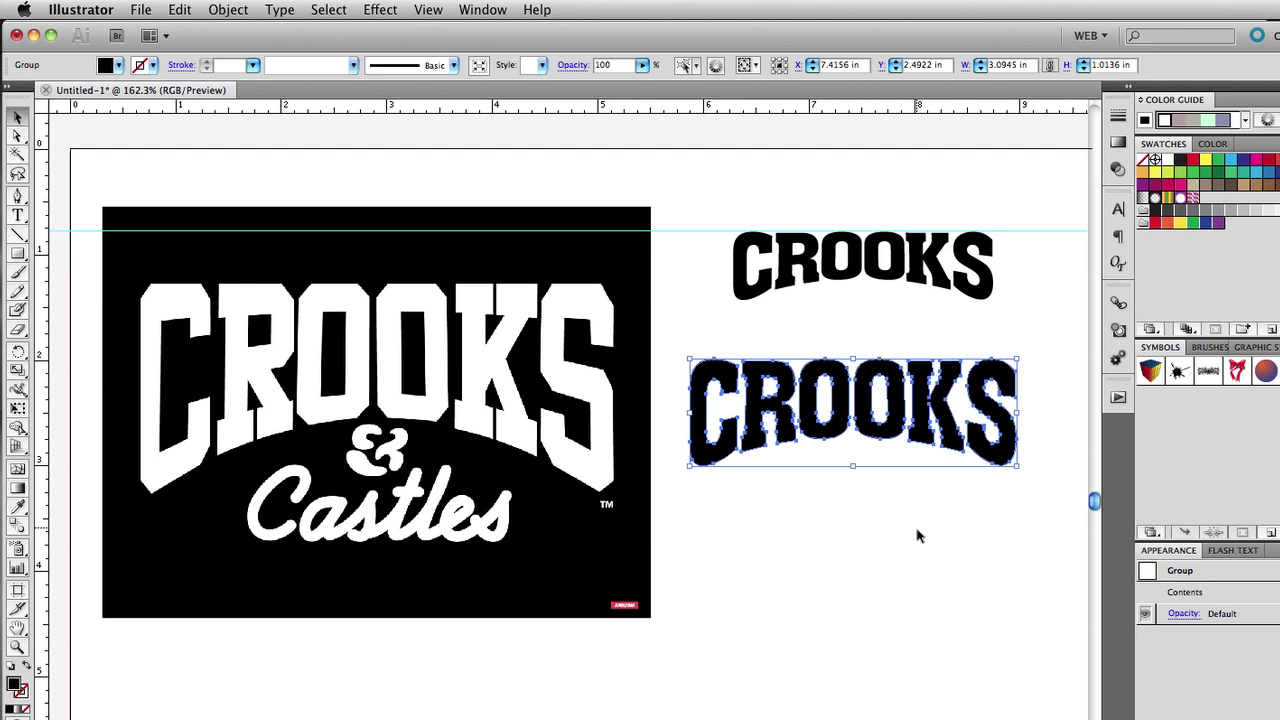
{"action": "left_click", "coordinate": [907, 521]}
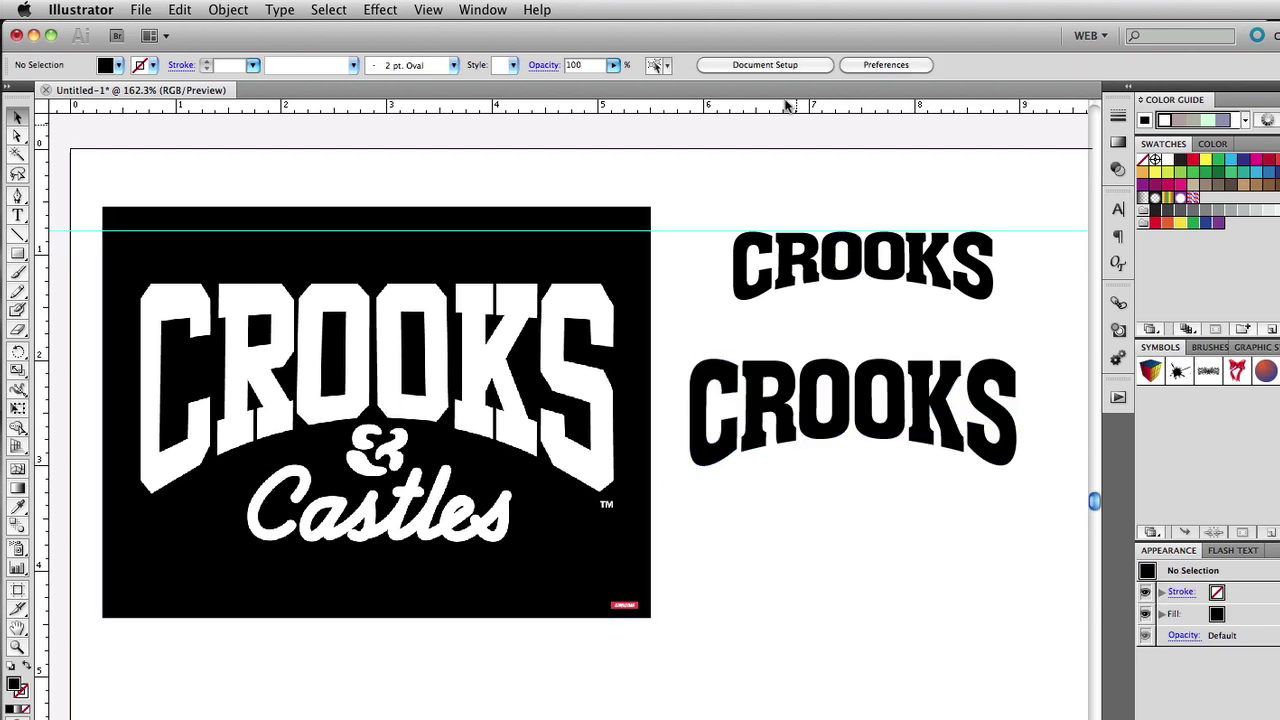
Drag a horizontal guide to the lower CROOKS tops to check alignment, then delete it.
{"action": "left_click_drag", "start_coordinate": [786, 110], "coordinate": [802, 357]}
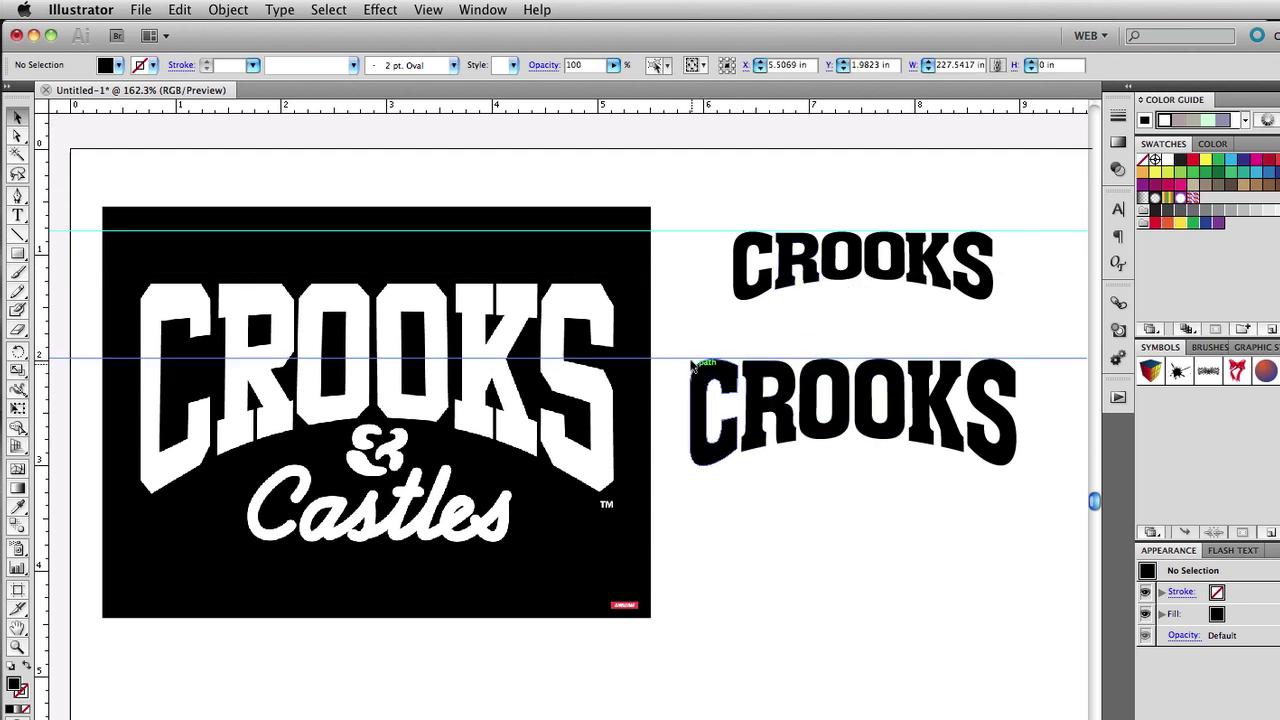
{"action": "left_click", "coordinate": [725, 352]}
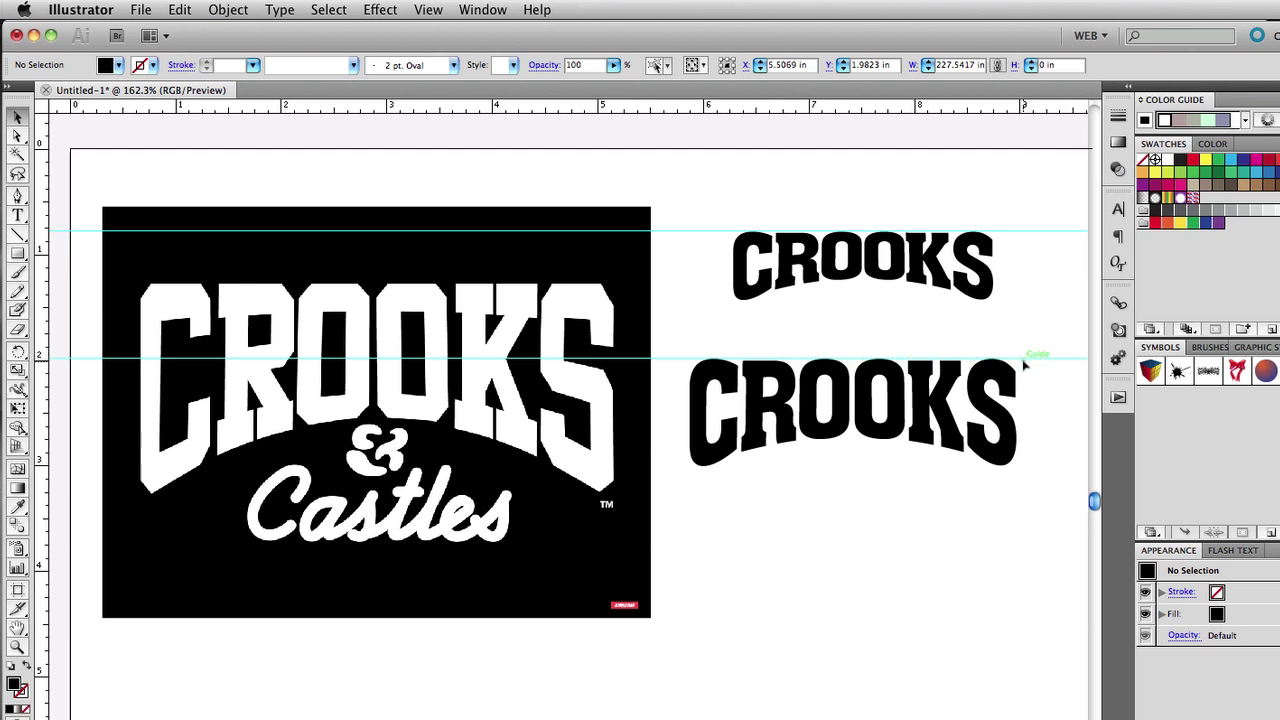
{"action": "left_click", "coordinate": [1078, 358]}
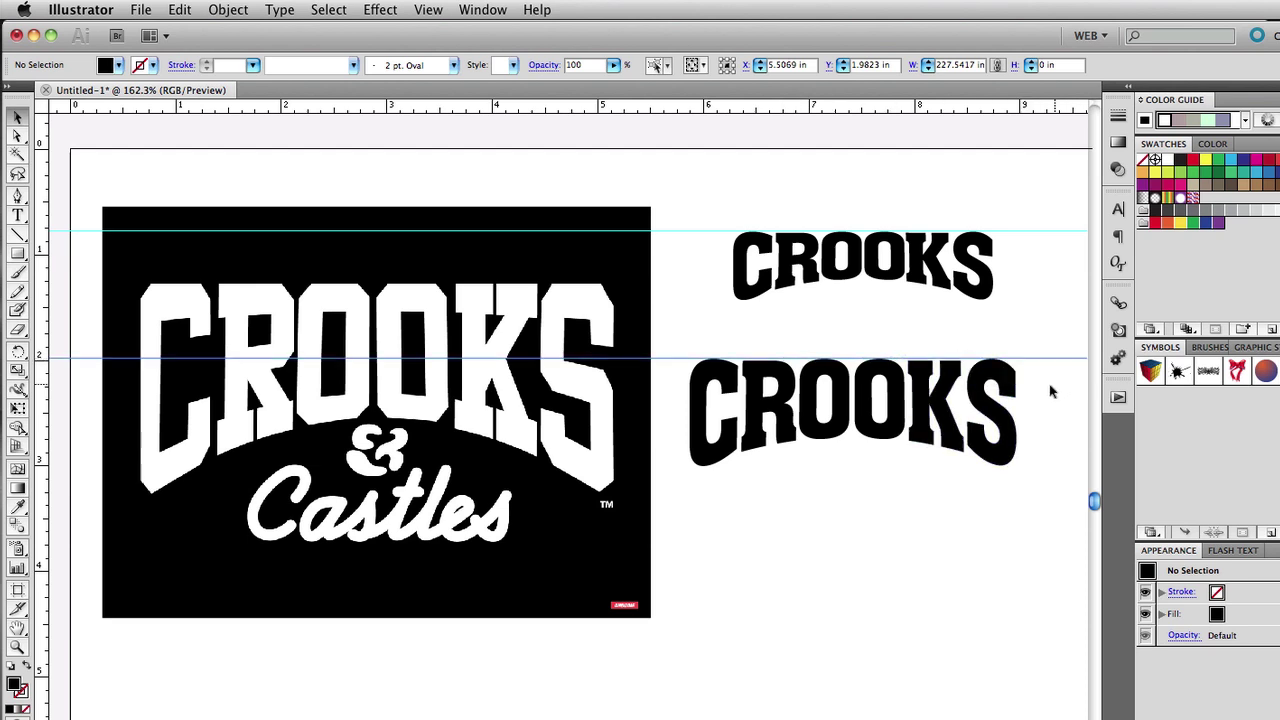
{"action": "left_click", "coordinate": [1043, 369]}
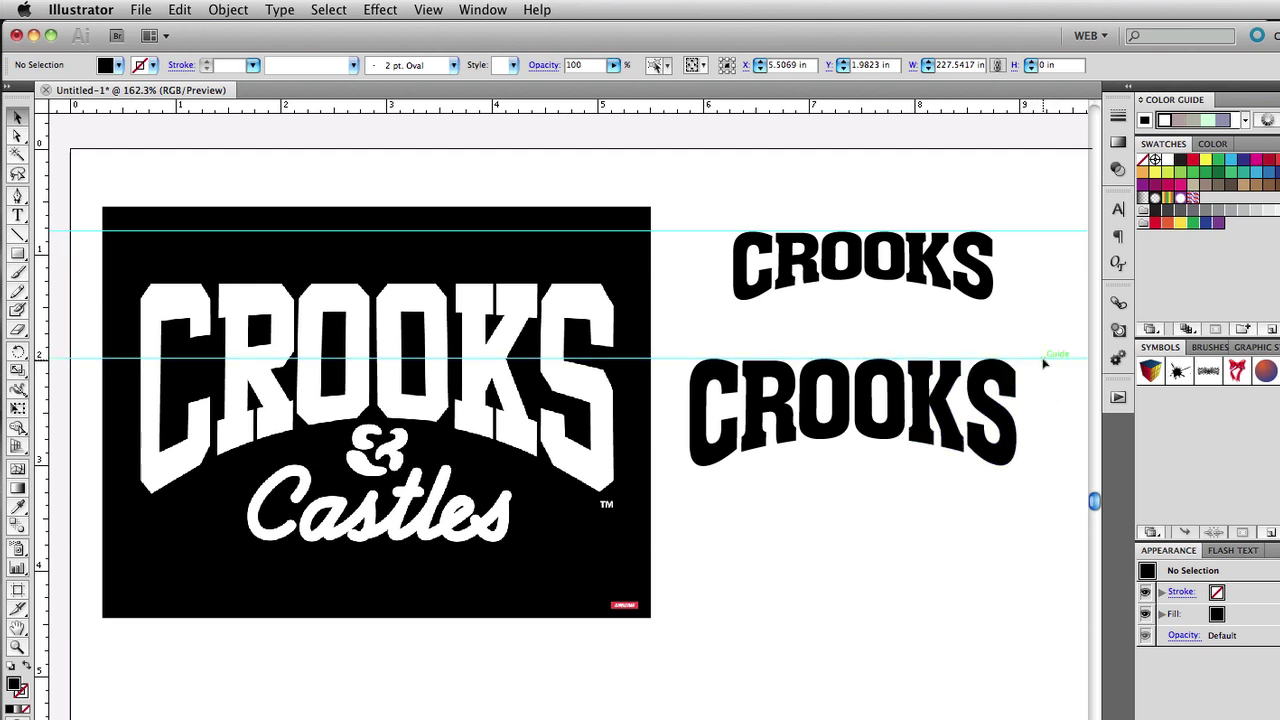
{"action": "key", "text": "Delete"}
Move the lower CROOKS group slightly upward beneath the arched word.
{"action": "left_click_drag", "start_coordinate": [1005, 380], "coordinate": [1005, 353]}
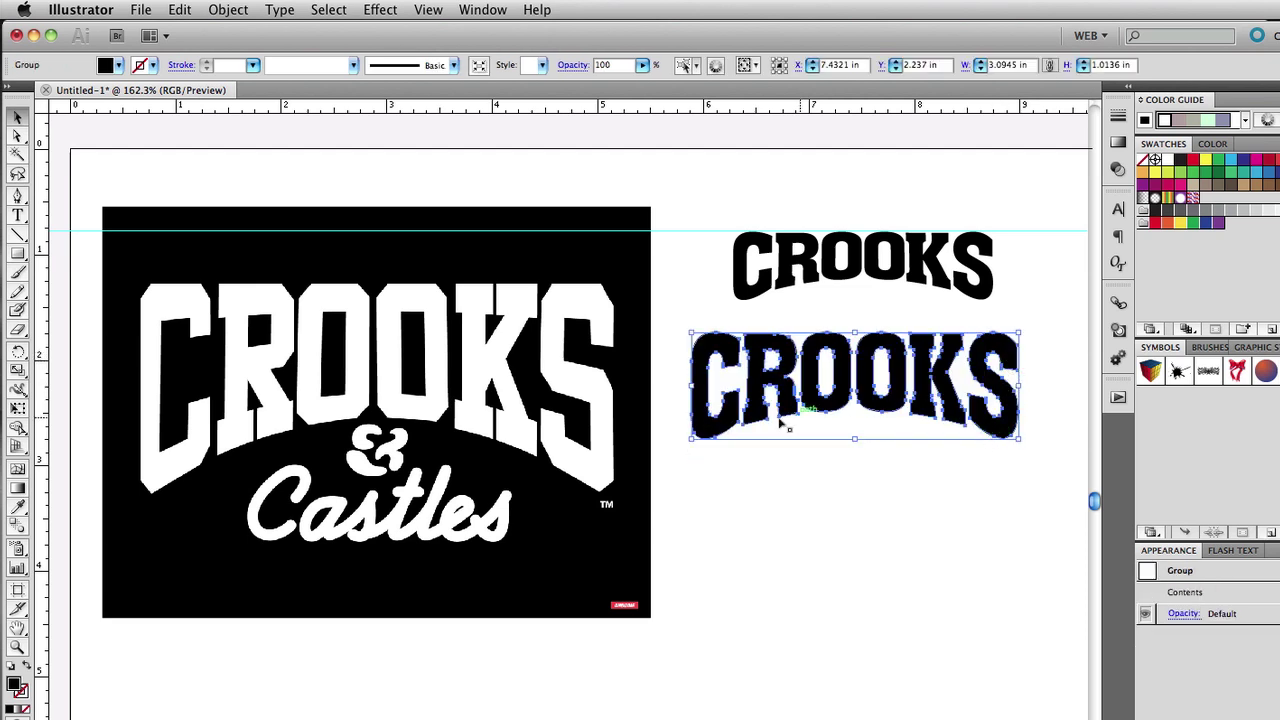
{"action": "scroll", "coordinate": [900, 437], "scroll_direction": "down", "scroll_amount": 1}
{"action": "left_click", "coordinate": [886, 461]}
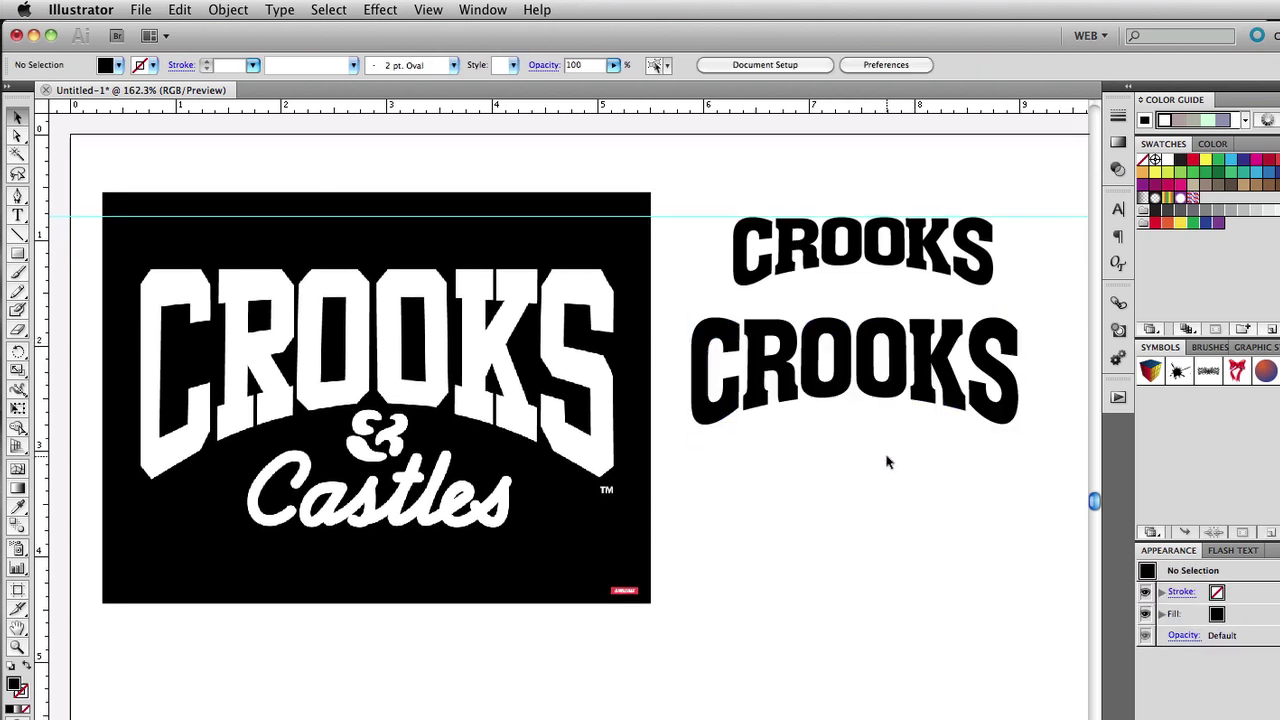
Type a straight CROOKS line in 60 pt MGI Archon DemiBold and move it below the arched words.
{"action": "scroll", "coordinate": [886, 461], "scroll_direction": "up", "scroll_amount": 1}
{"action": "scroll", "coordinate": [886, 461], "scroll_direction": "up", "scroll_amount": 1}
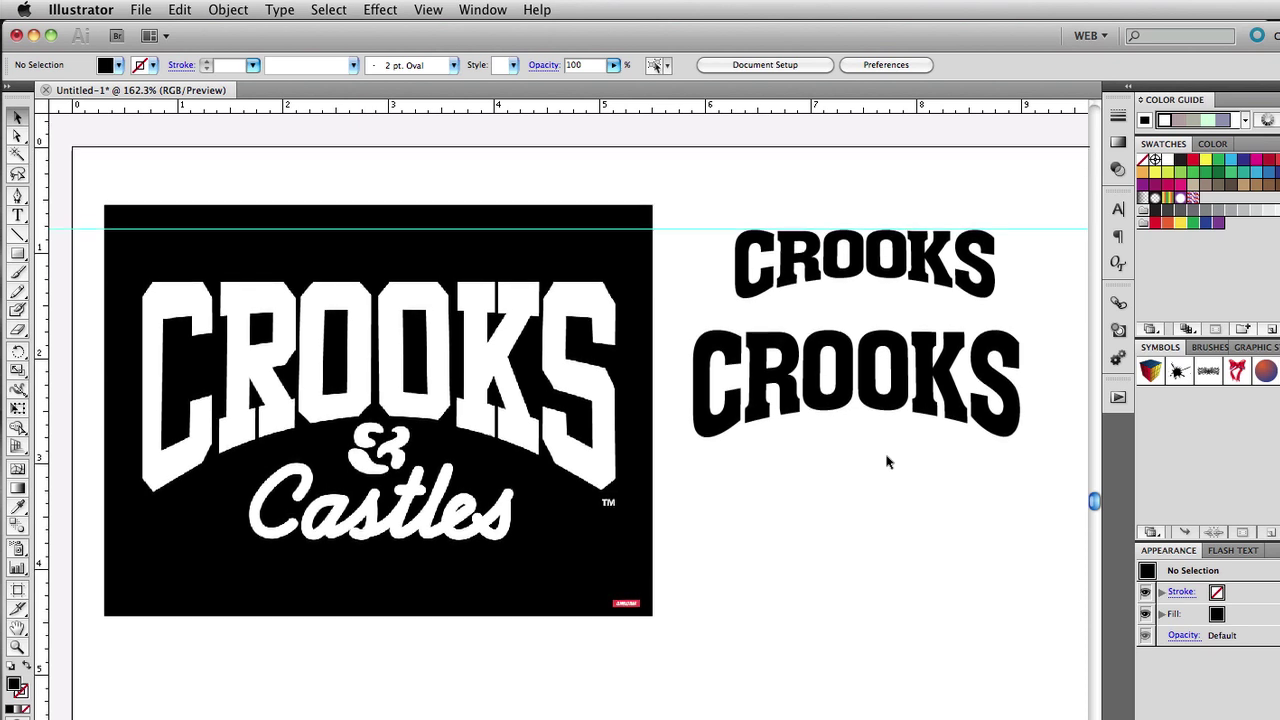
{"action": "scroll", "coordinate": [886, 461], "scroll_direction": "up", "scroll_amount": 1}
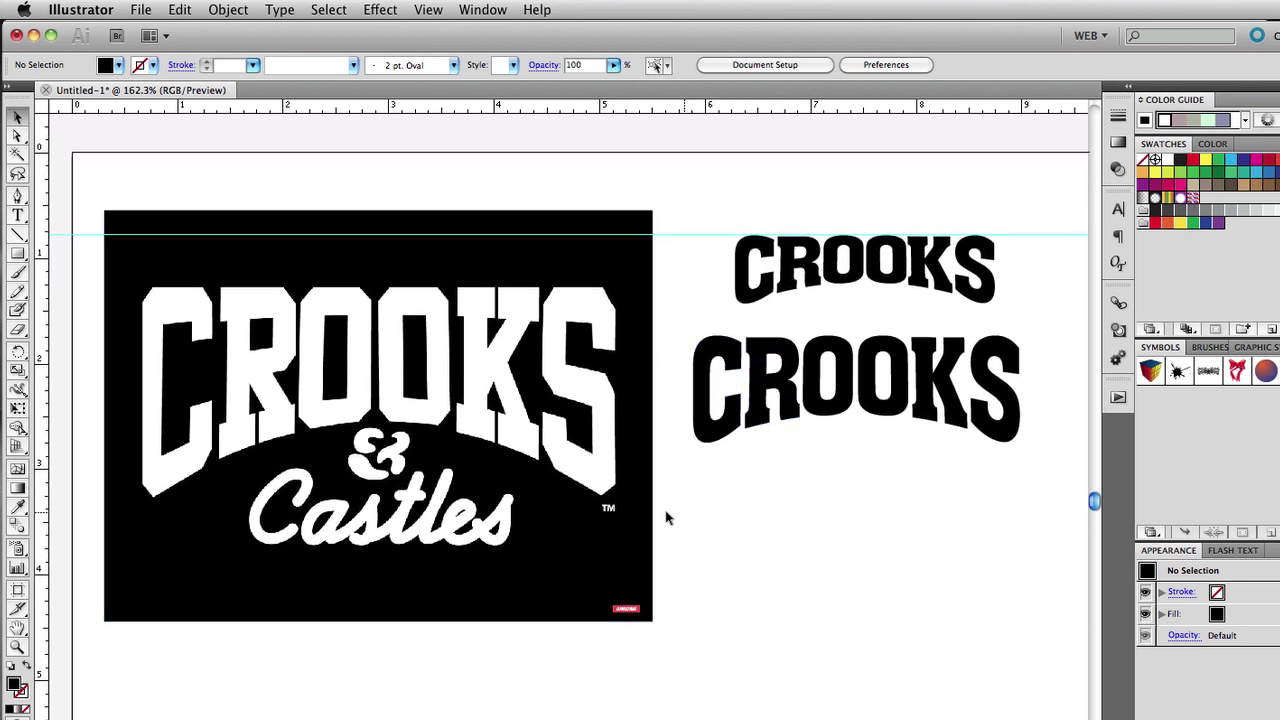
{"action": "left_click", "coordinate": [17, 215]}
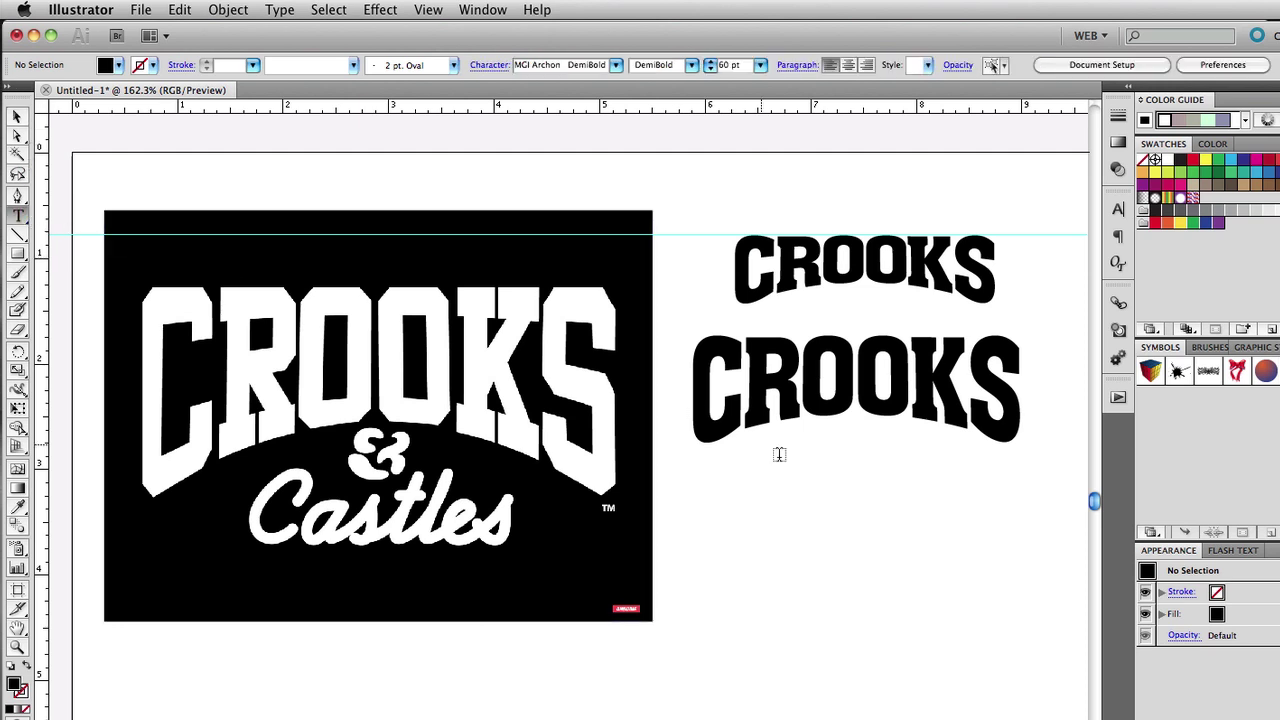
{"action": "left_click", "coordinate": [764, 497]}
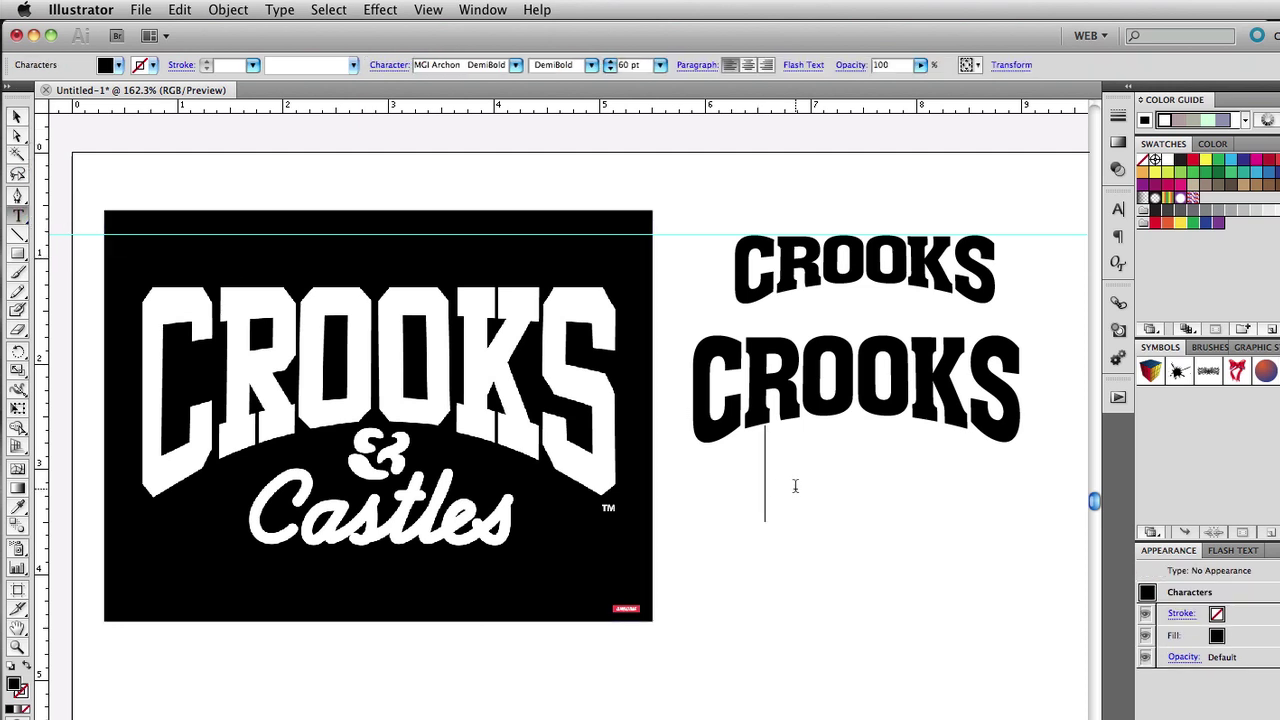
{"action": "type", "text": "CROOKS"}
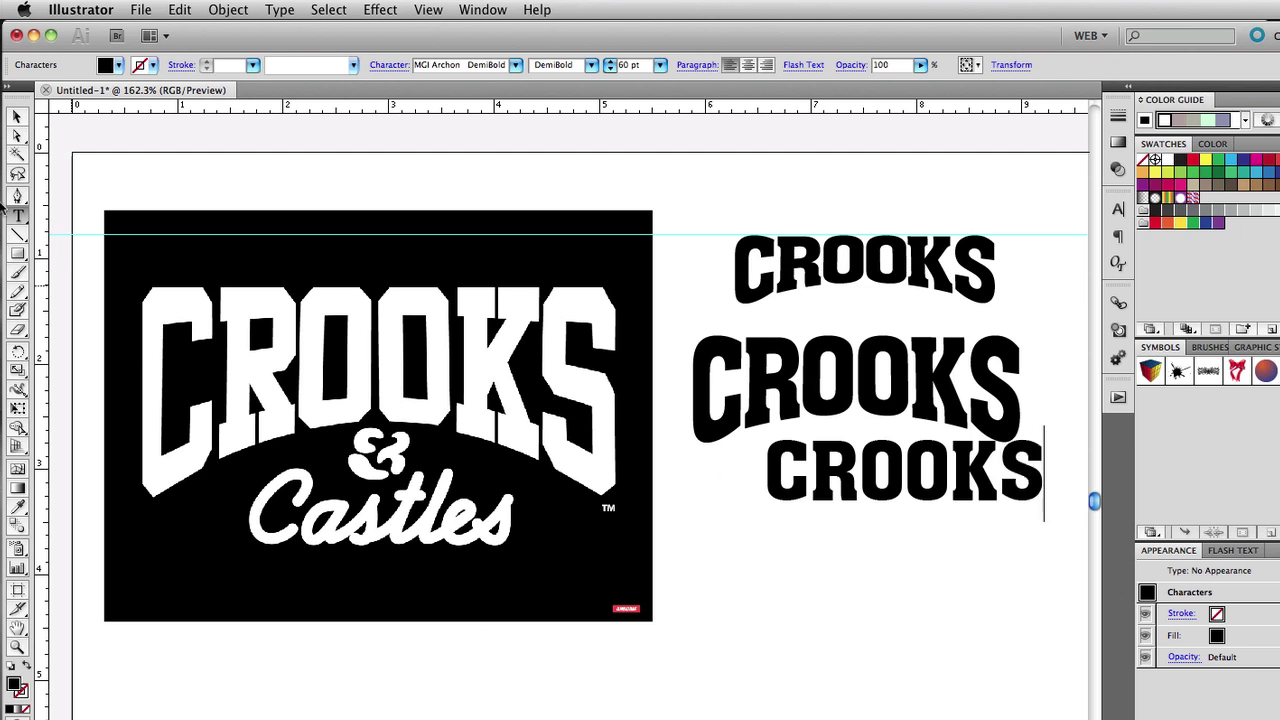
{"action": "left_click", "coordinate": [17, 116]}
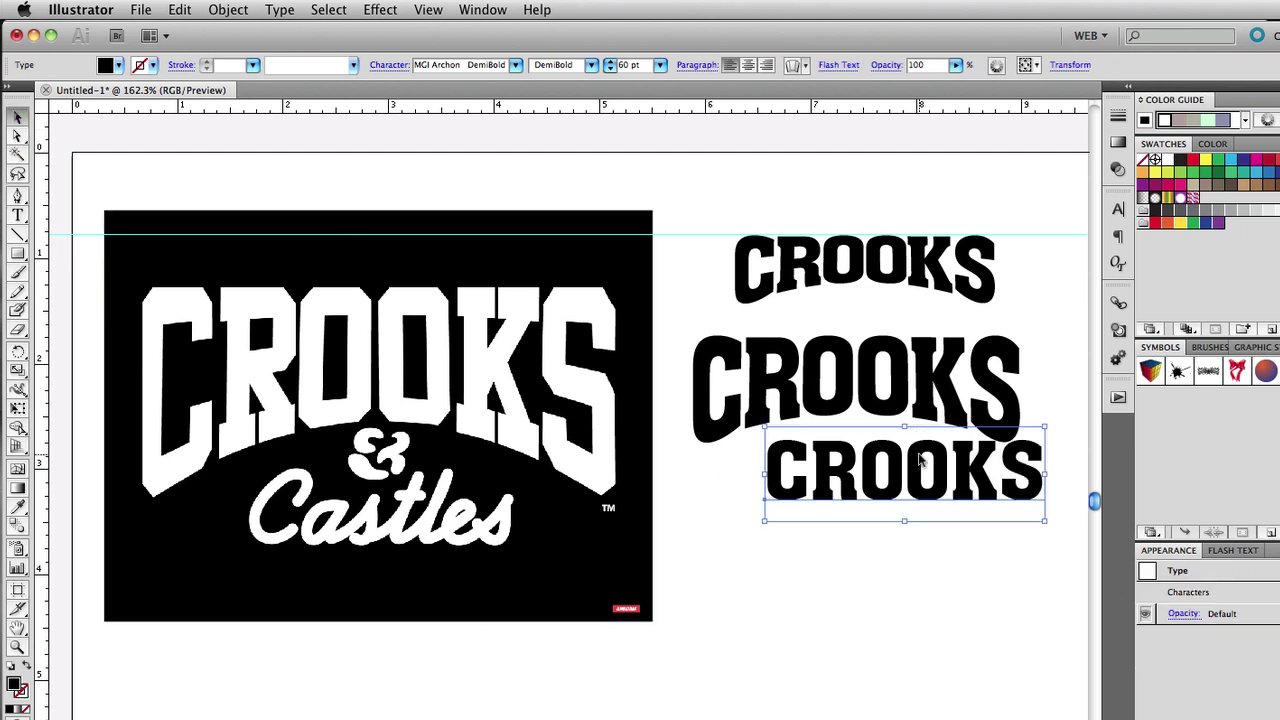
{"action": "left_click_drag", "start_coordinate": [922, 461], "coordinate": [875, 510]}
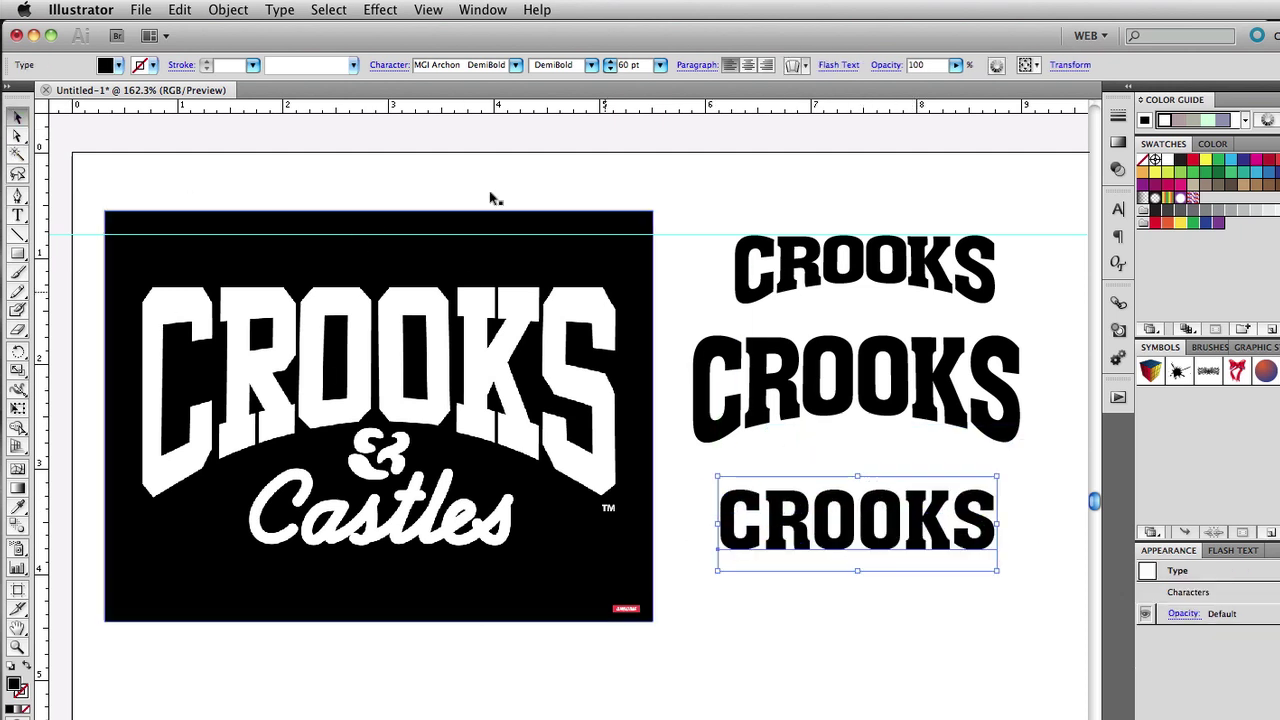
Check the Warp effects without applying one, then nudge the plain CROOKS text slightly up and right.
{"action": "left_click", "coordinate": [384, 10]}
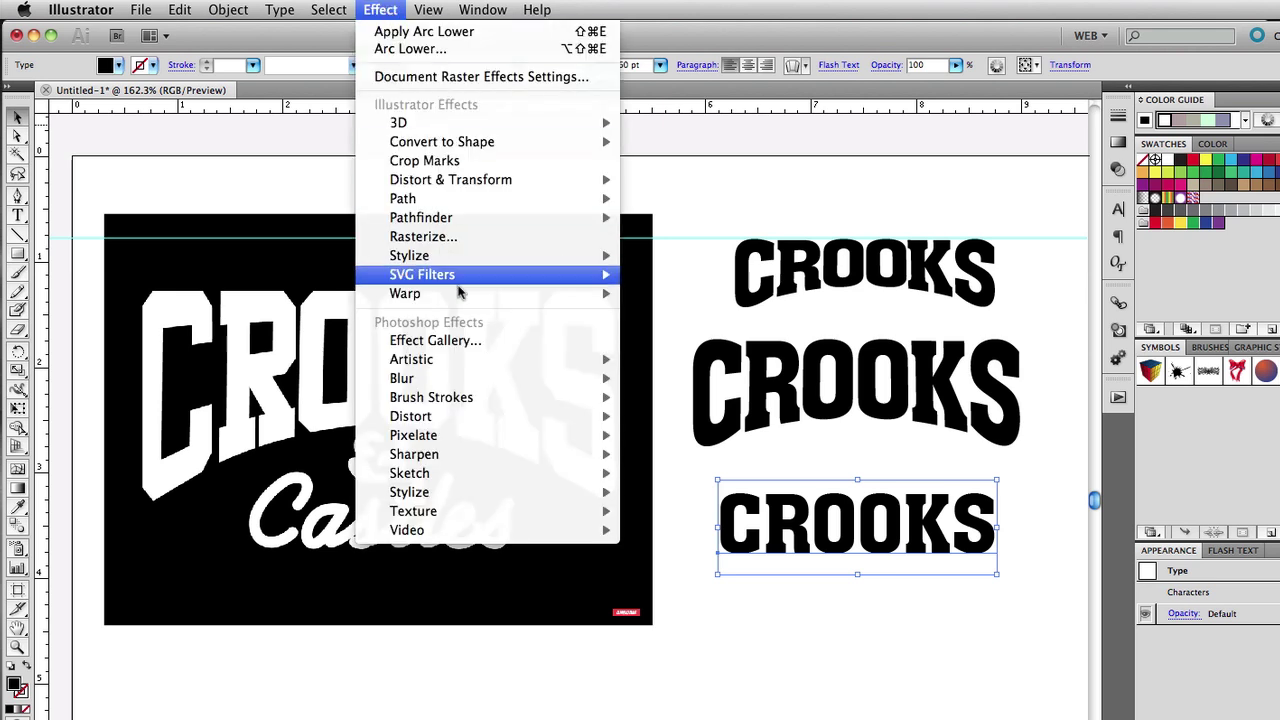
{"action": "mouse_move", "coordinate": [478, 296]}
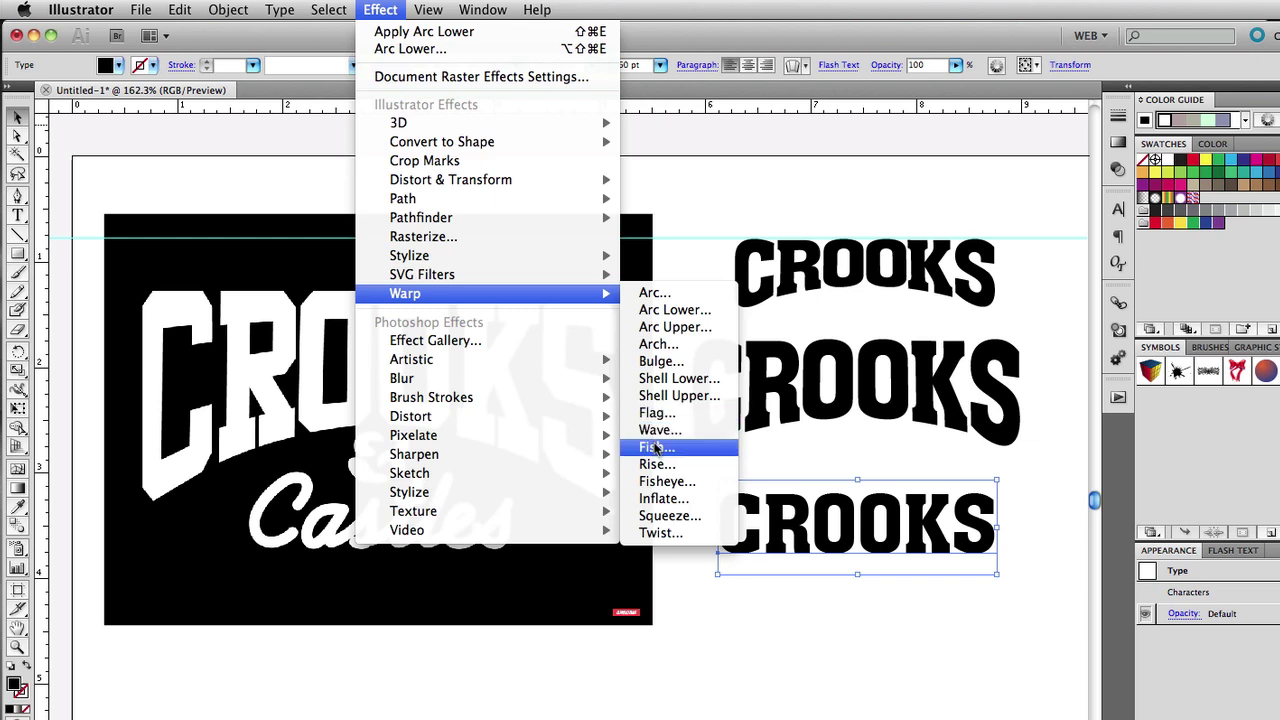
{"action": "left_click", "coordinate": [804, 466]}
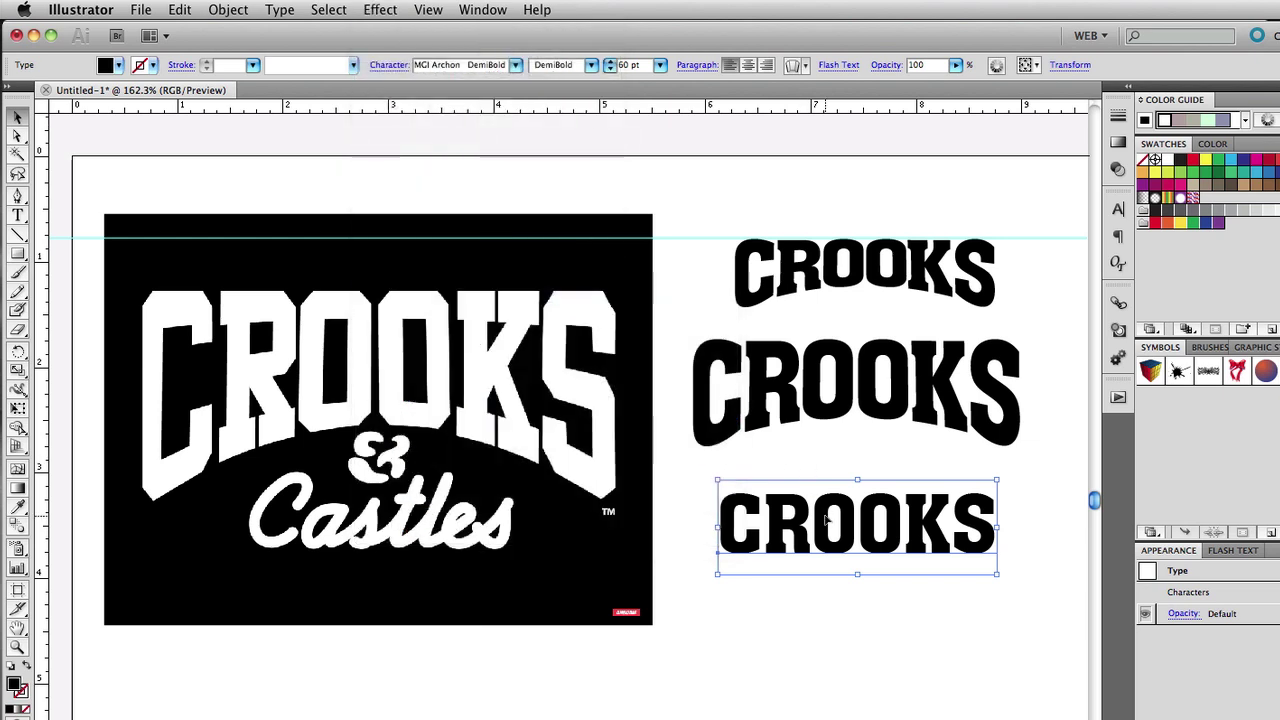
{"action": "left_click_drag", "start_coordinate": [827, 521], "coordinate": [833, 505]}
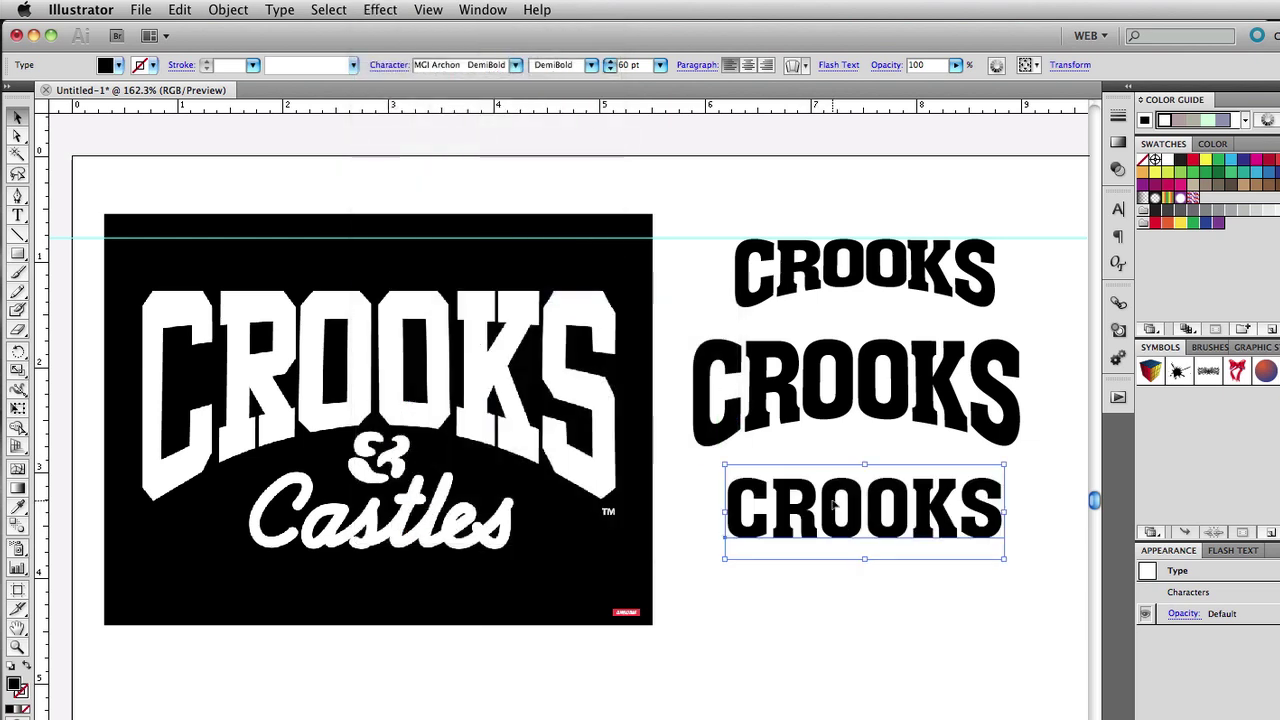